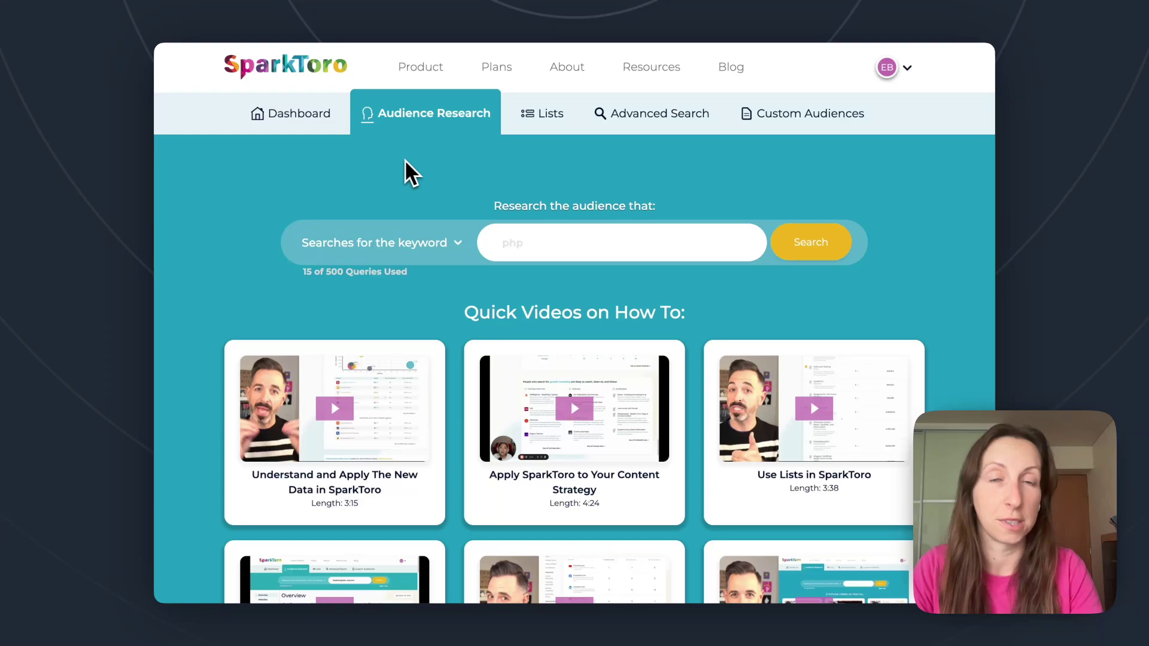
Check the saved lists, and research the audience that searches for the keyword "high protein cereal"
left_click(538, 125)
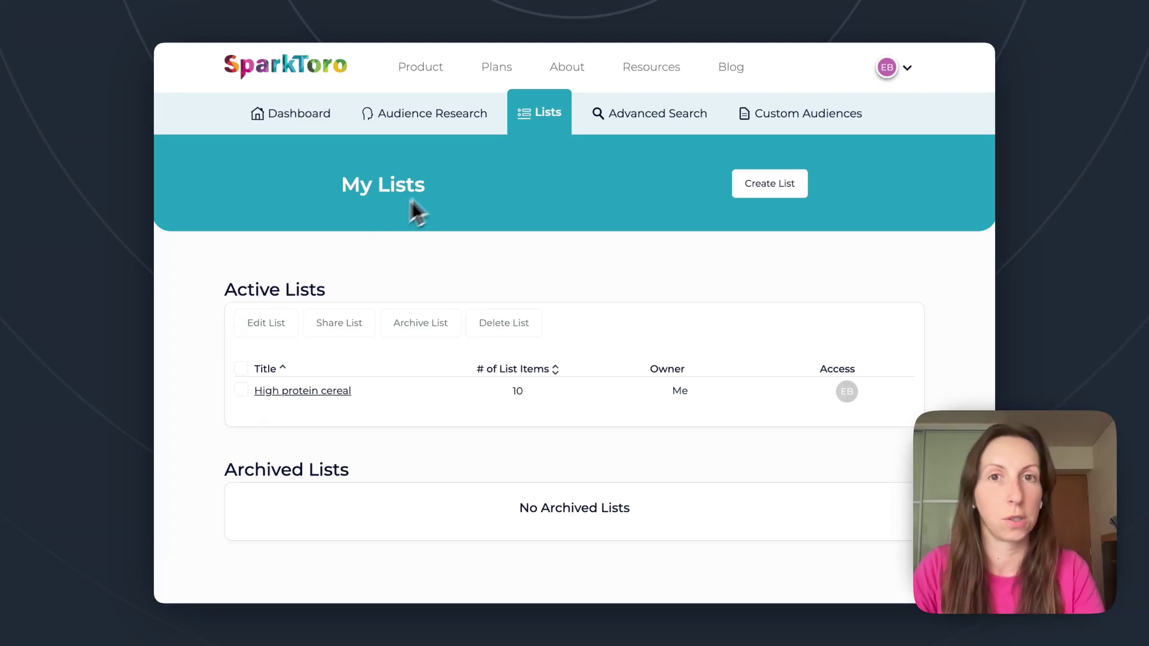
left_click(433, 120)
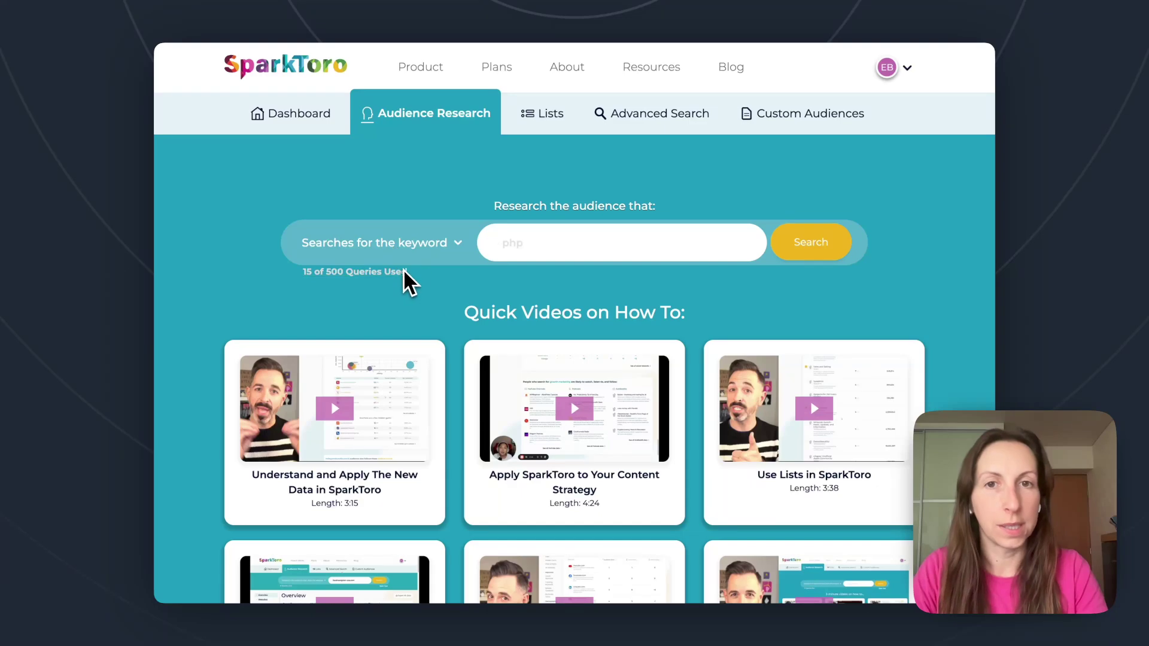
left_click(428, 244)
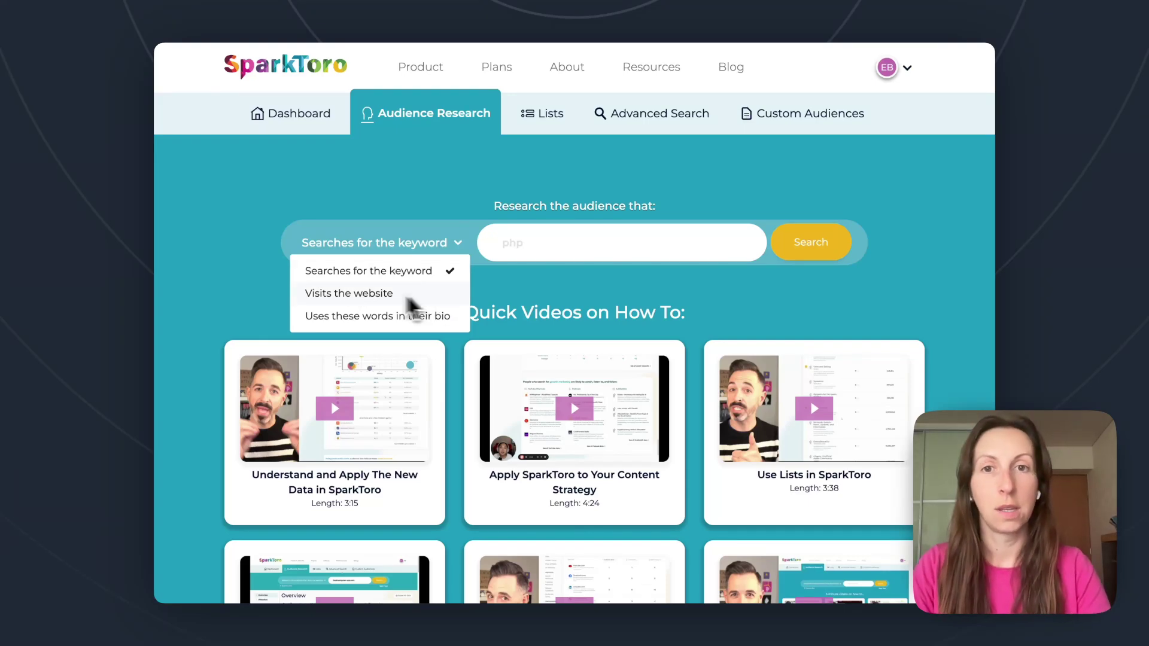
left_click(190, 307)
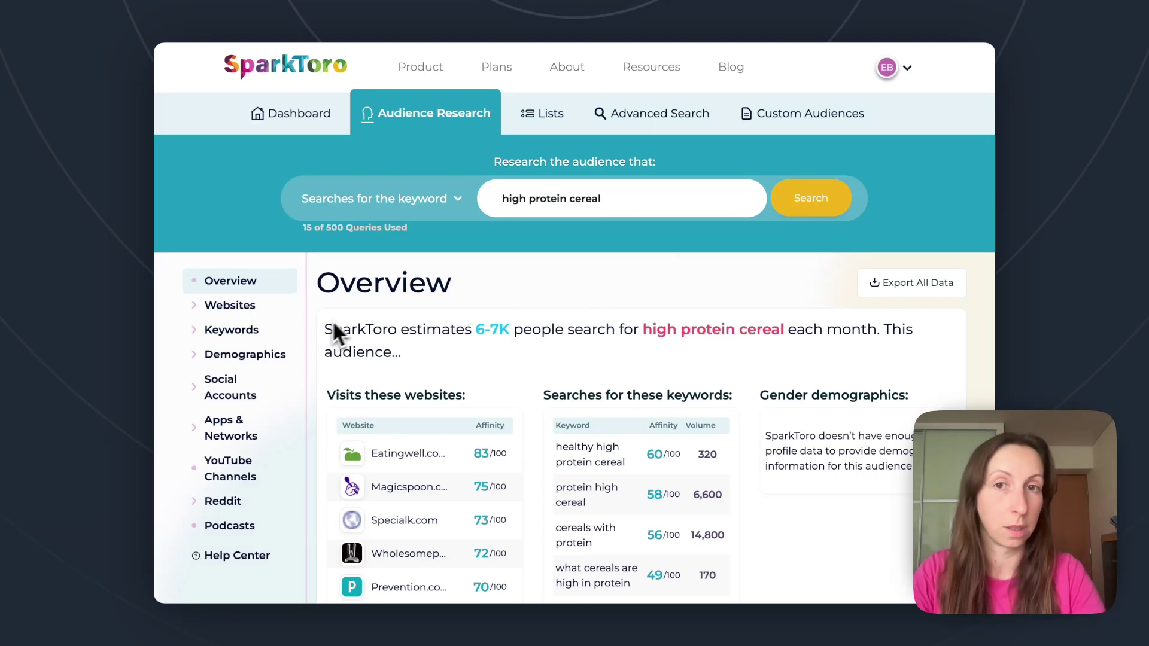
Examine the high protein cereal audience's overview, including its top websites, their affinity and traffic, and the hidden gem websites
scroll(311, 334, "down", 1)
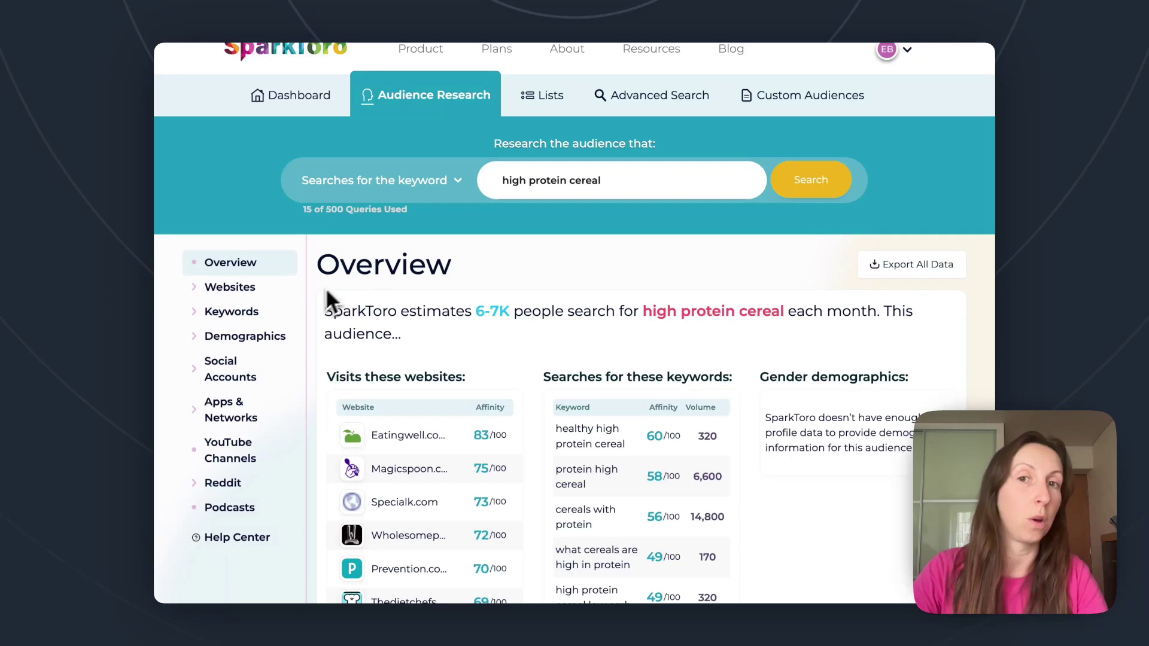
scroll(317, 313, "down", 3)
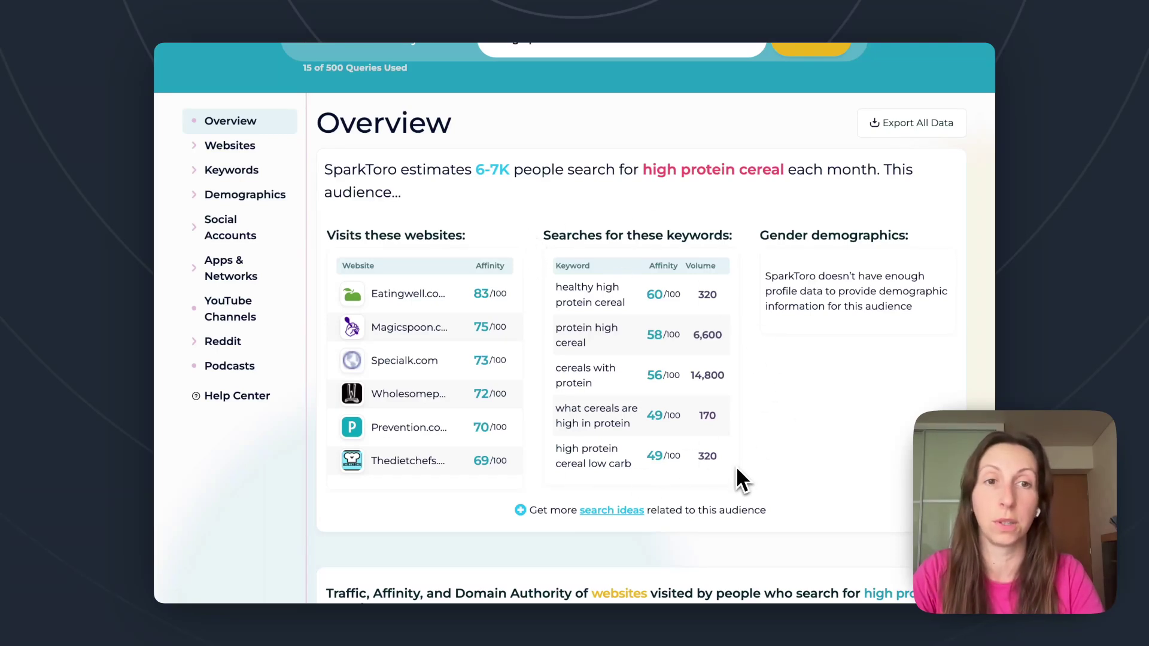
scroll(742, 461, "up", 1)
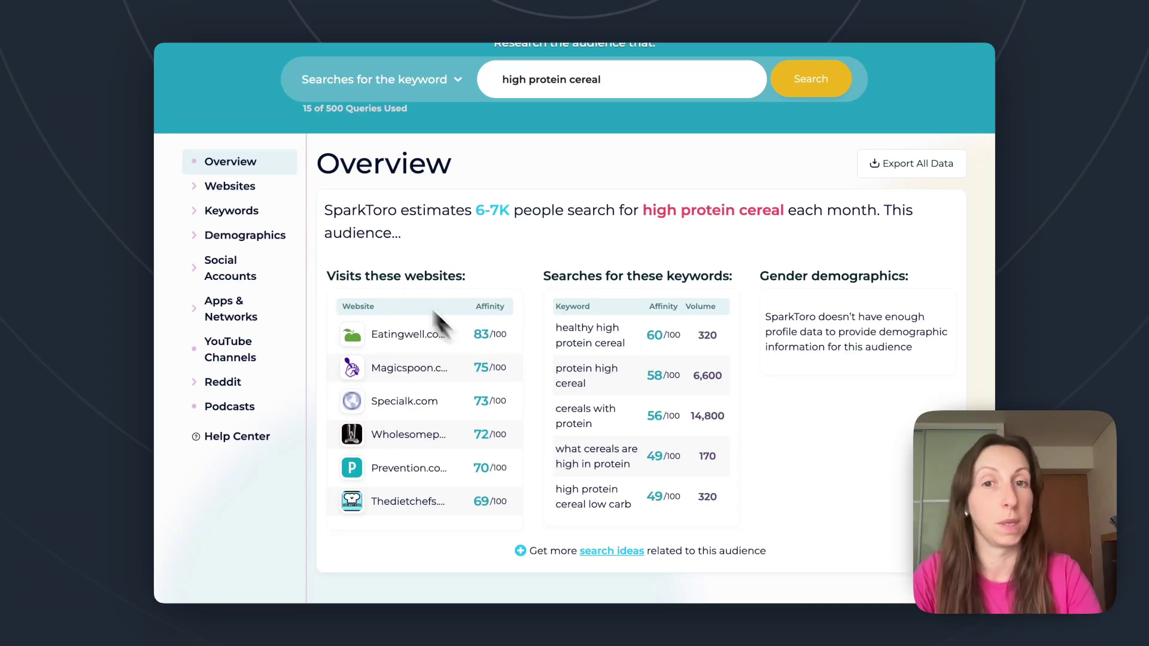
scroll(323, 328, "down", 3)
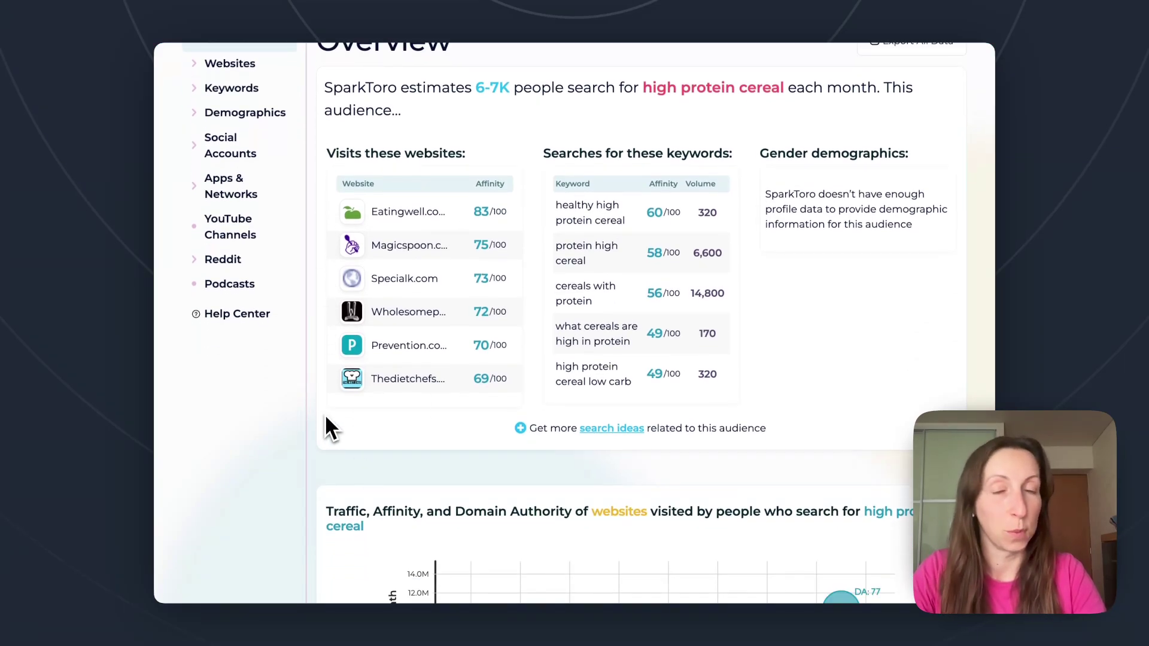
scroll(313, 429, "down", 5)
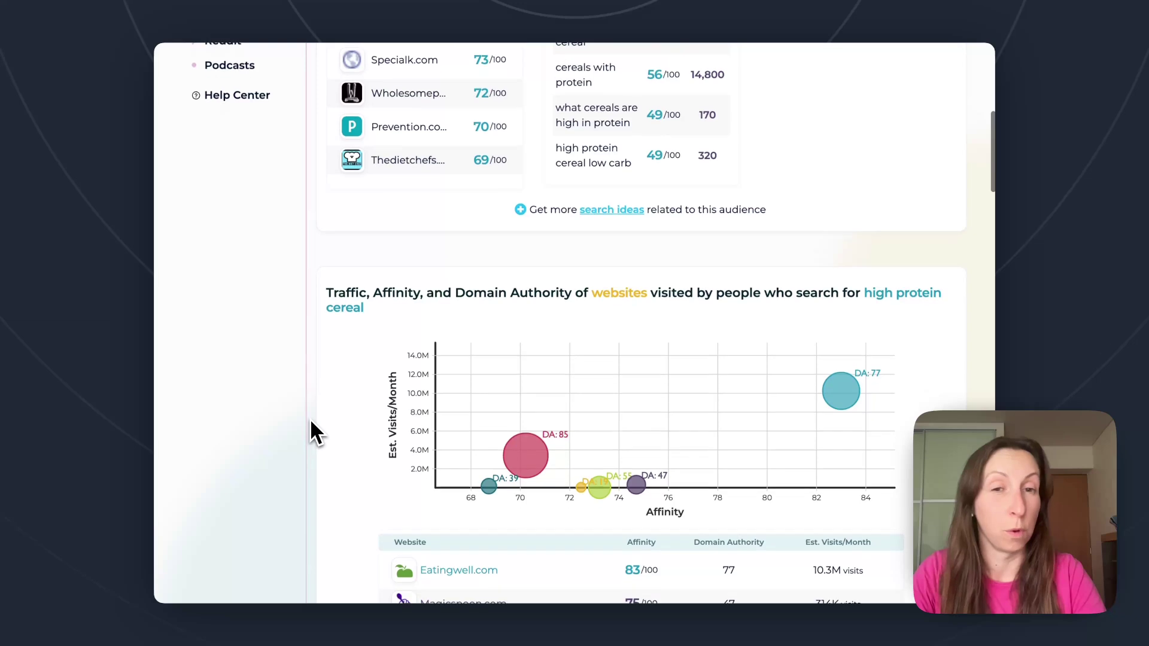
scroll(312, 429, "down", 5)
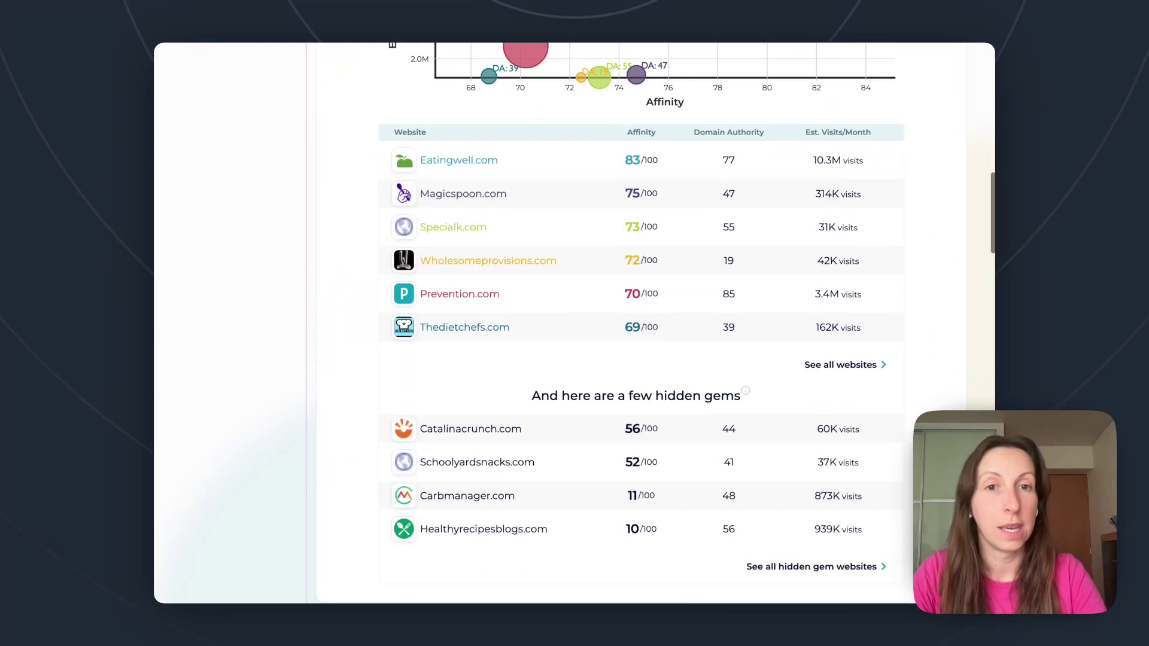
scroll(313, 431, "down", 1)
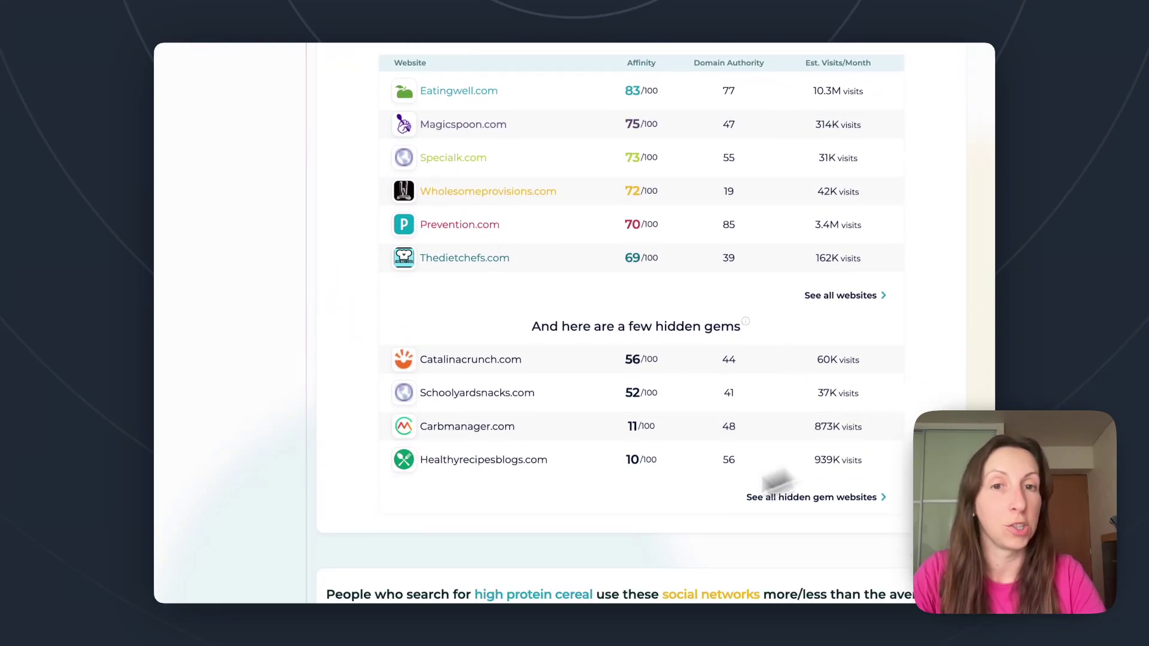
scroll(347, 419, "up", 1)
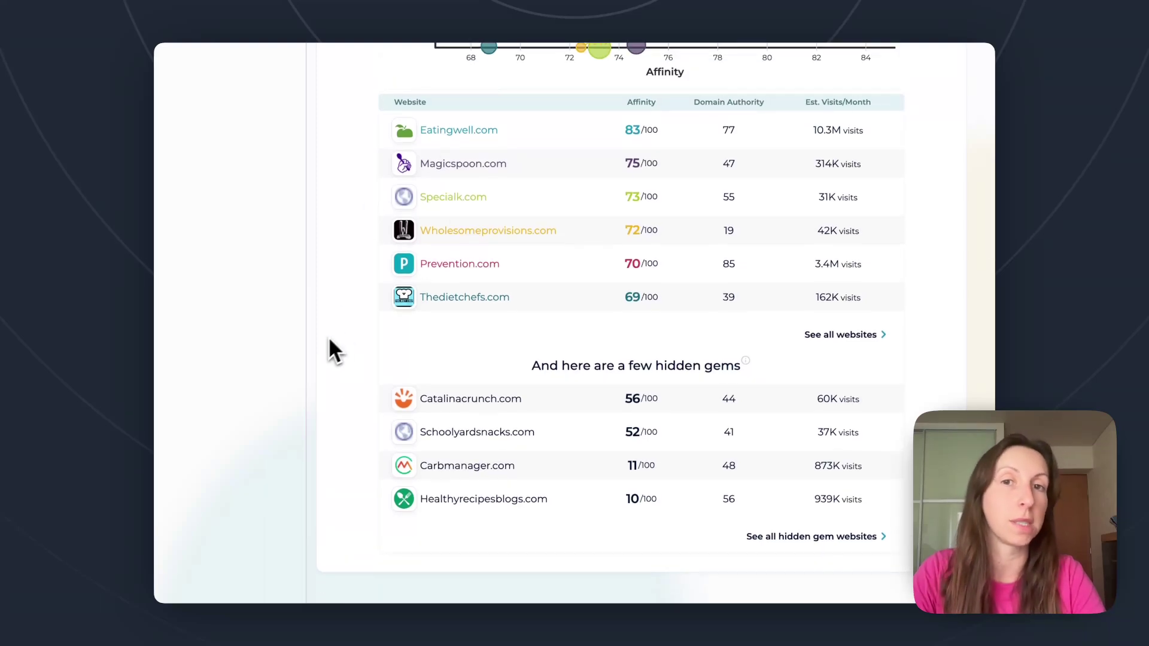
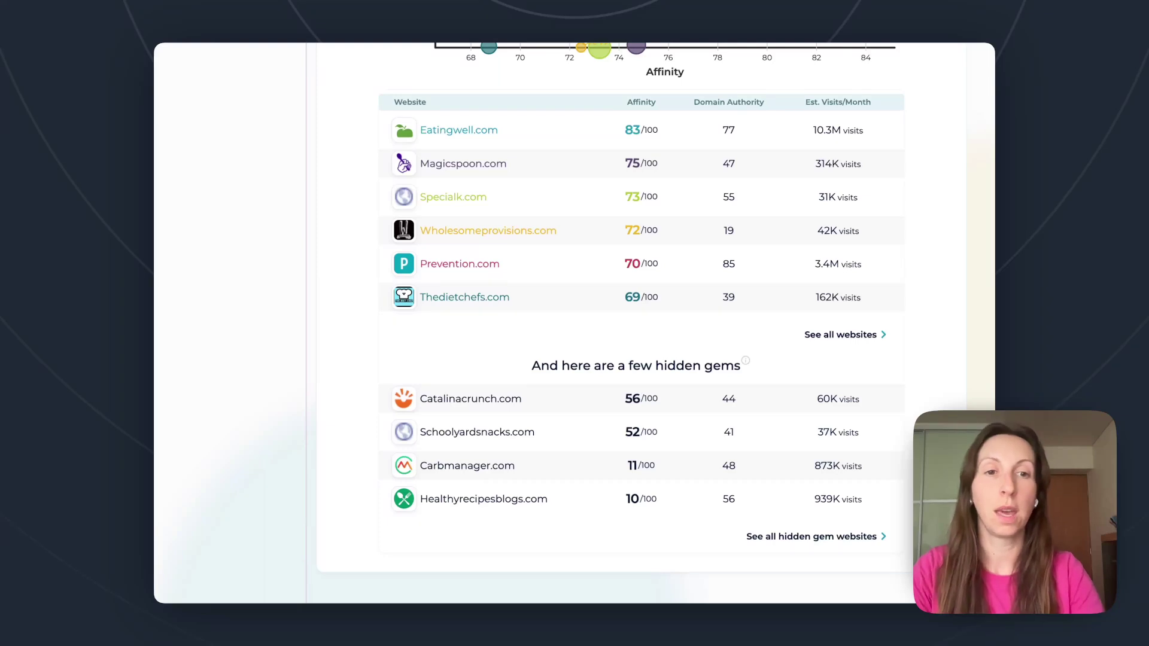
Review the social networks and social accounts favoured by people who search for high protein cereal
scroll(655, 323, "down", 2)
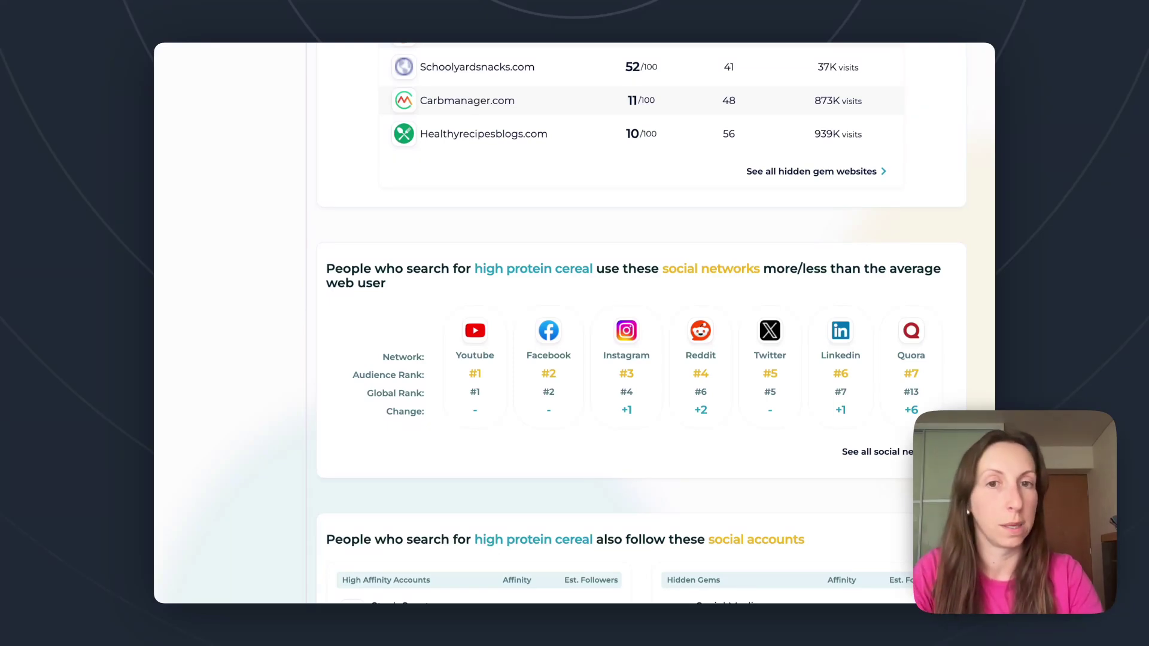
scroll(415, 293, "down", 5)
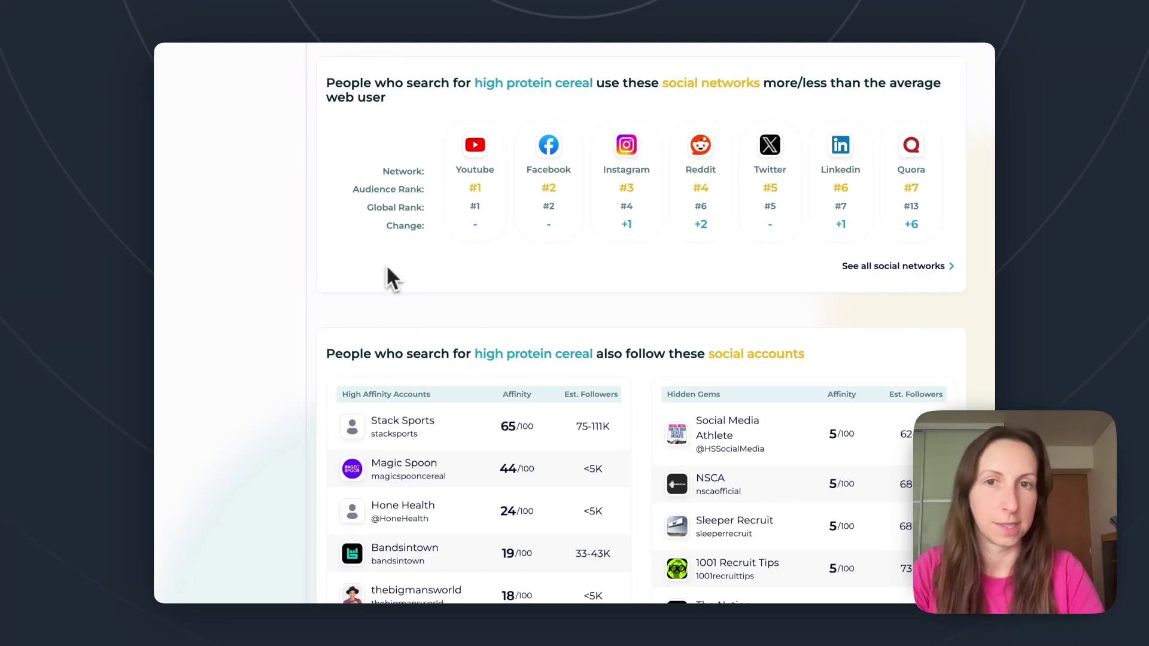
scroll(335, 269, "down", 1)
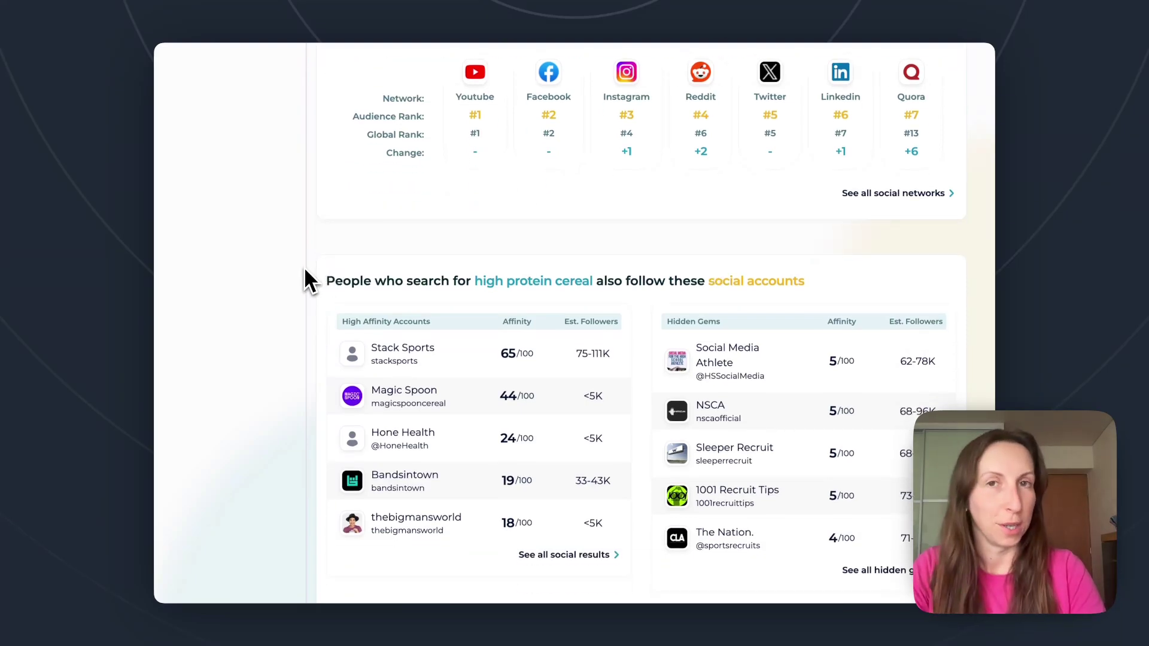
scroll(305, 271, "down", 1)
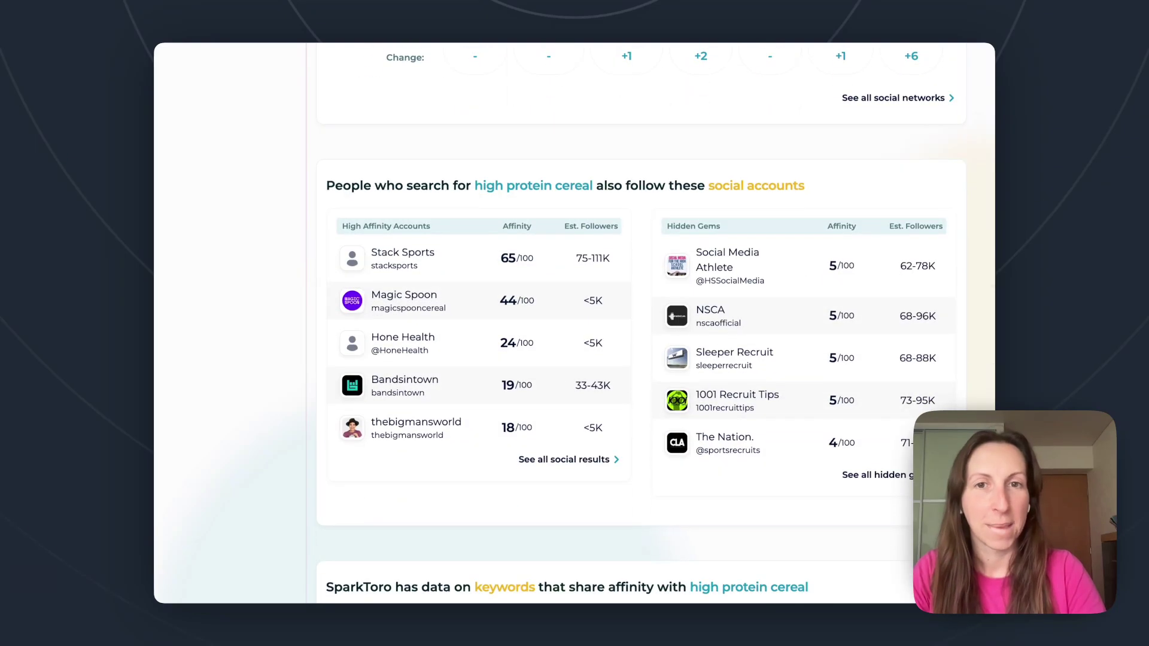
scroll(303, 267, "down", 1)
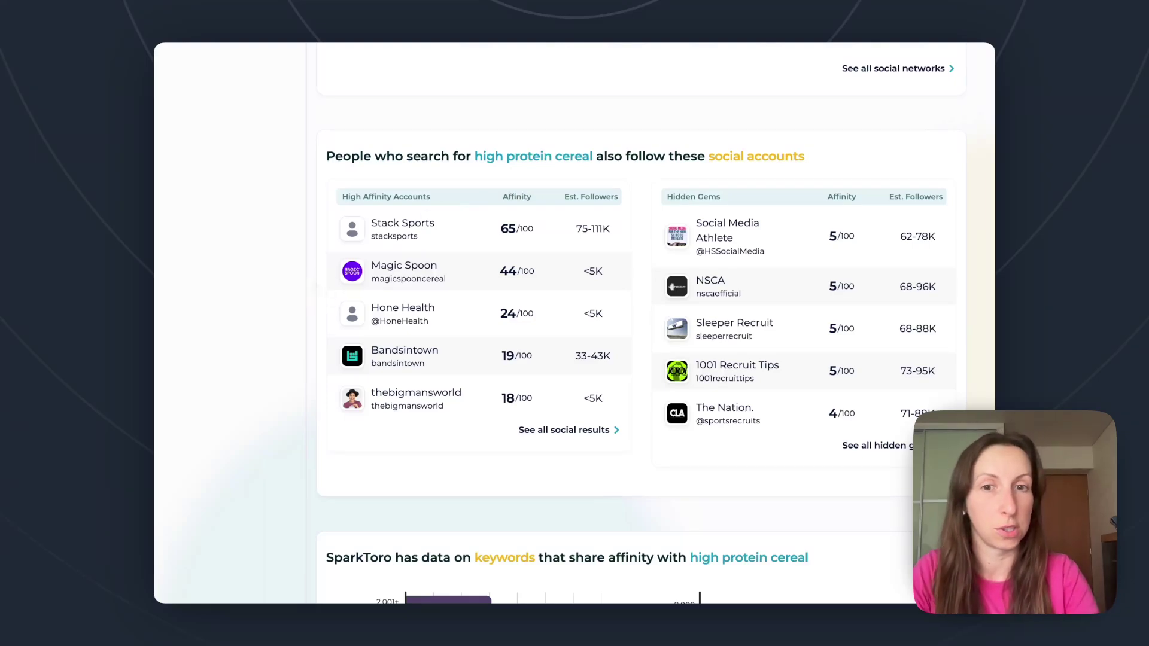
Review the high protein cereal audience's keywords and demographics, along with its YouTube channels, podcasts and subreddits
scroll(316, 291, "down", 9)
scroll(628, 323, "down", 3)
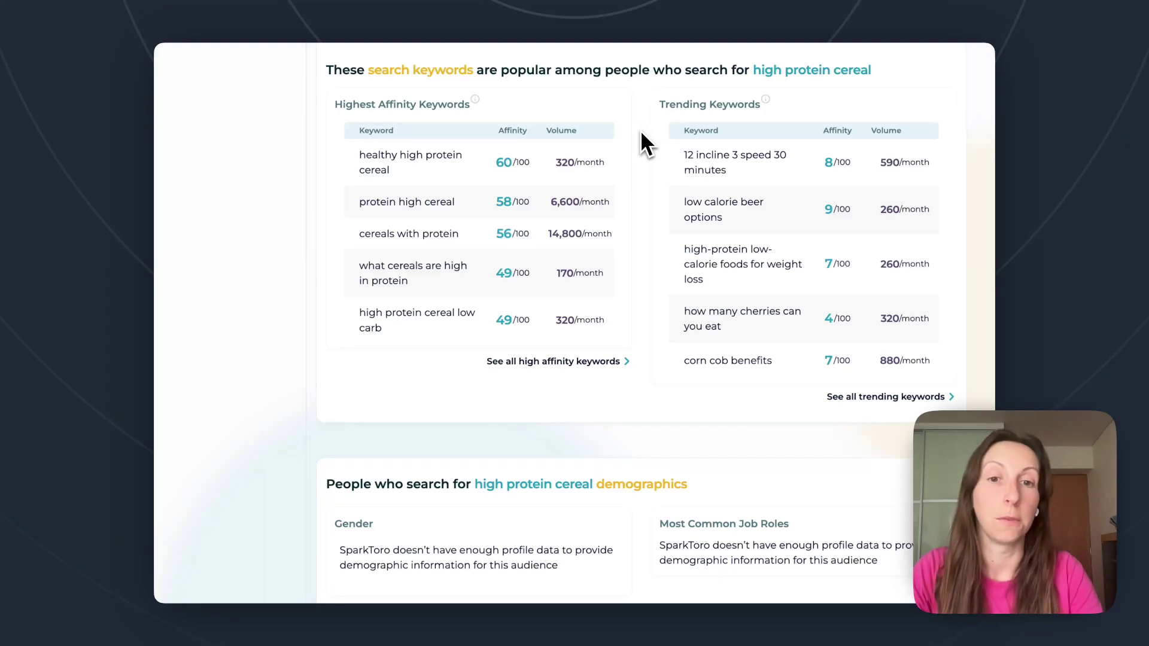
scroll(642, 143, "down", 2)
scroll(642, 133, "down", 10)
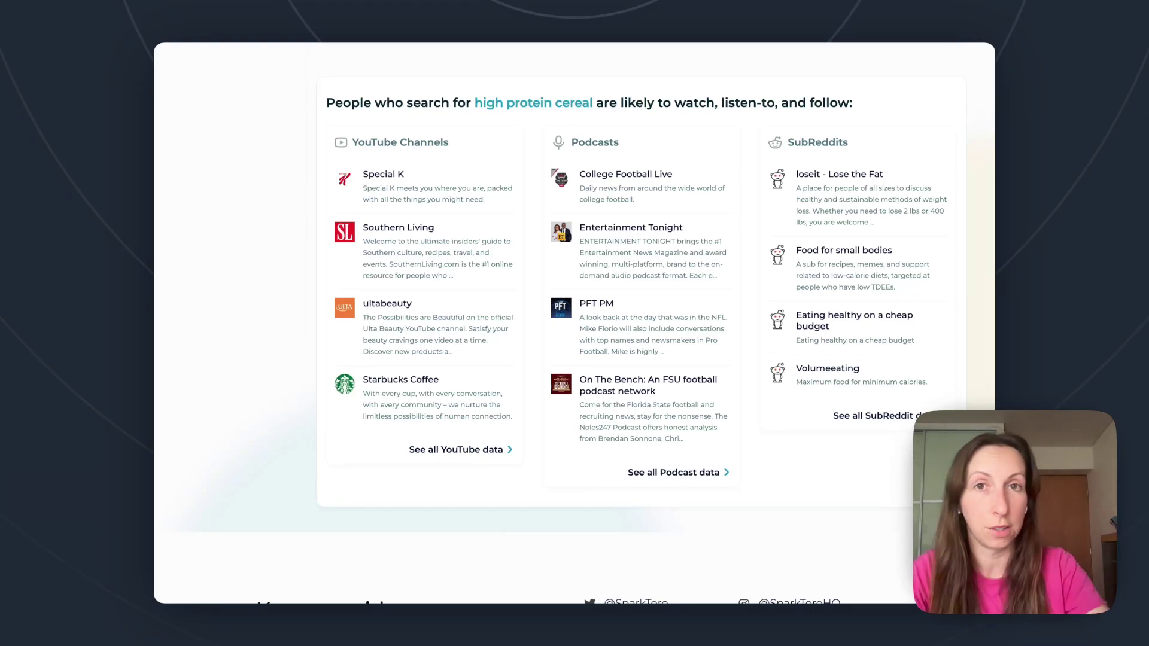
scroll(751, 460, "down", 2)
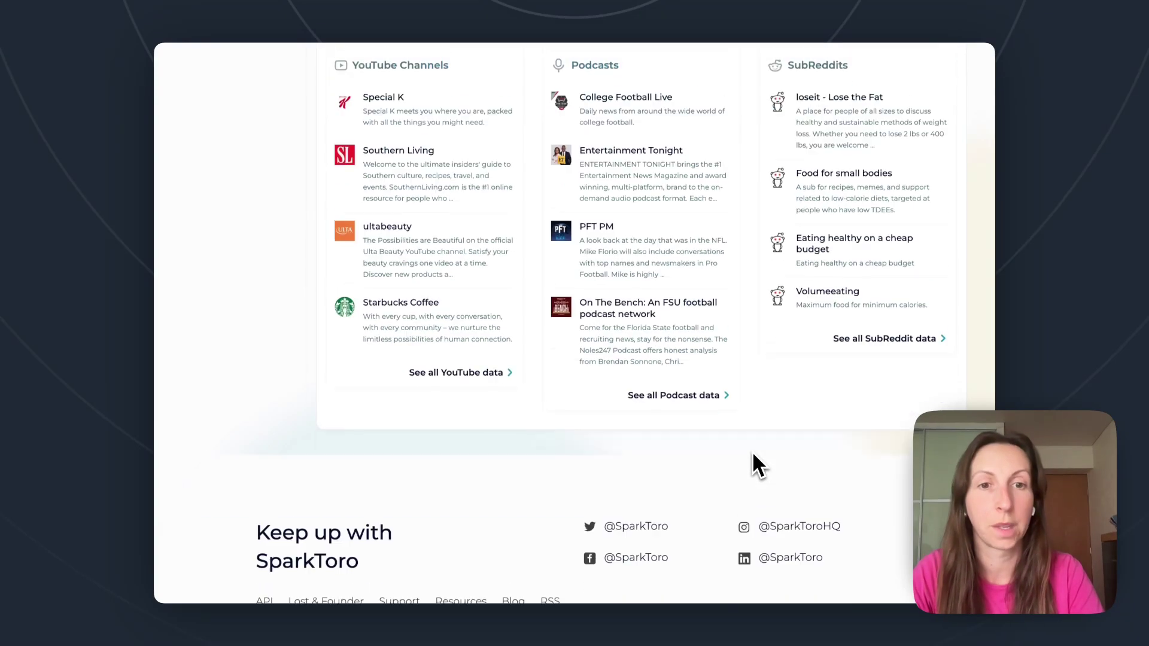
scroll(752, 461, "up", 8)
scroll(755, 462, "up", 15)
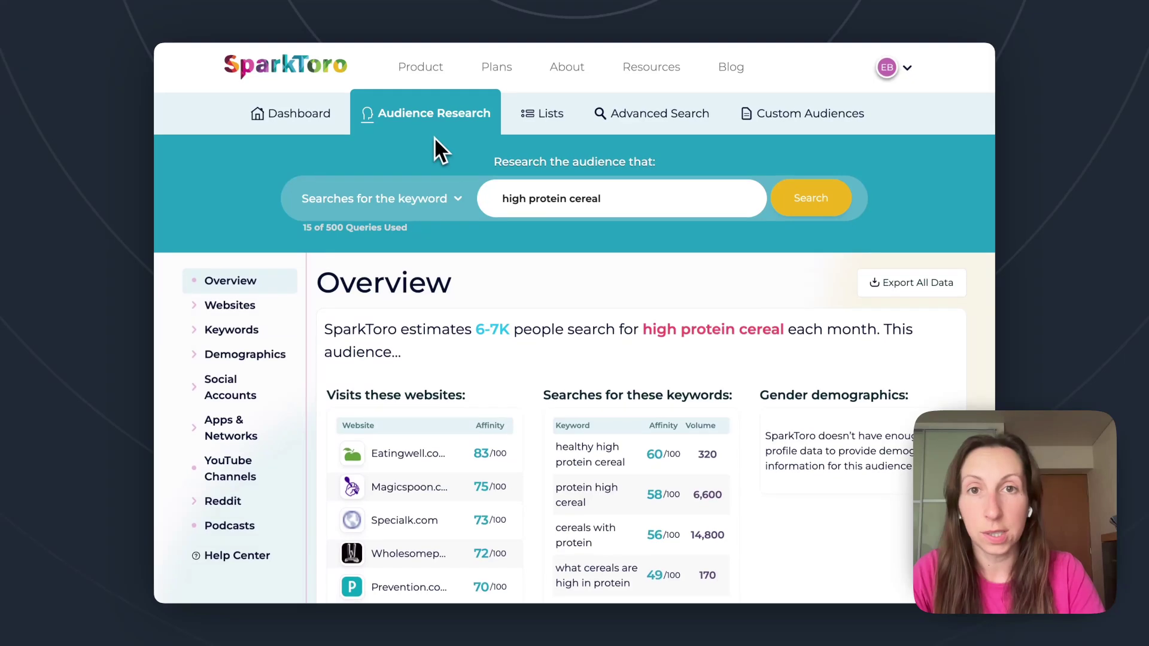
left_click(445, 206)
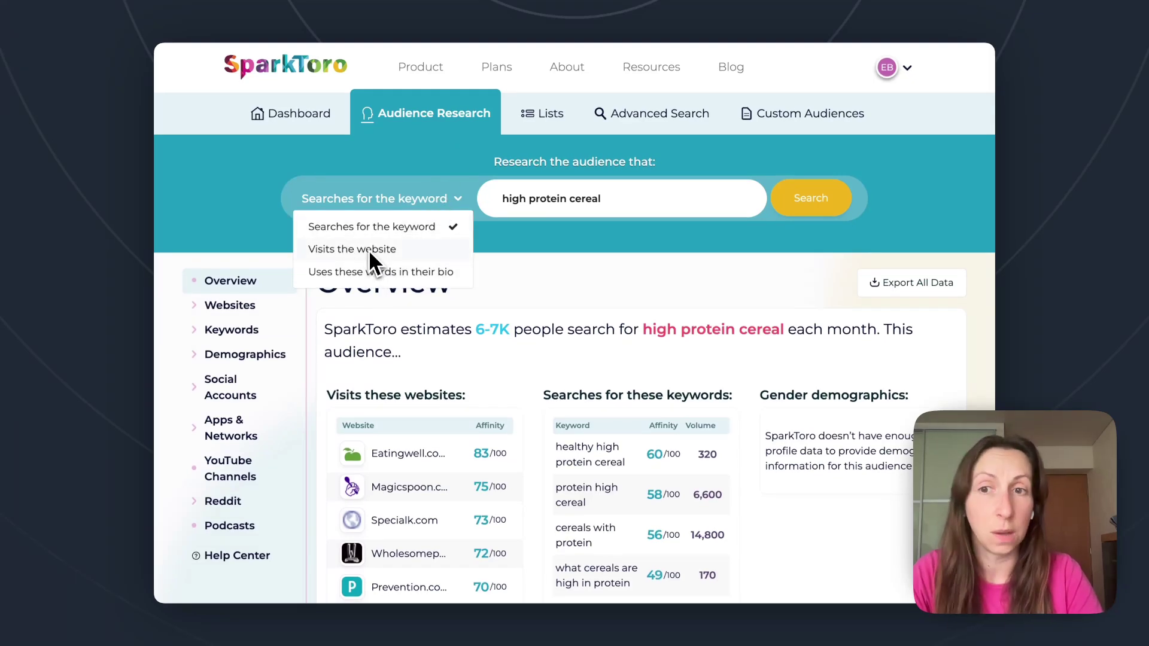
left_click(490, 282)
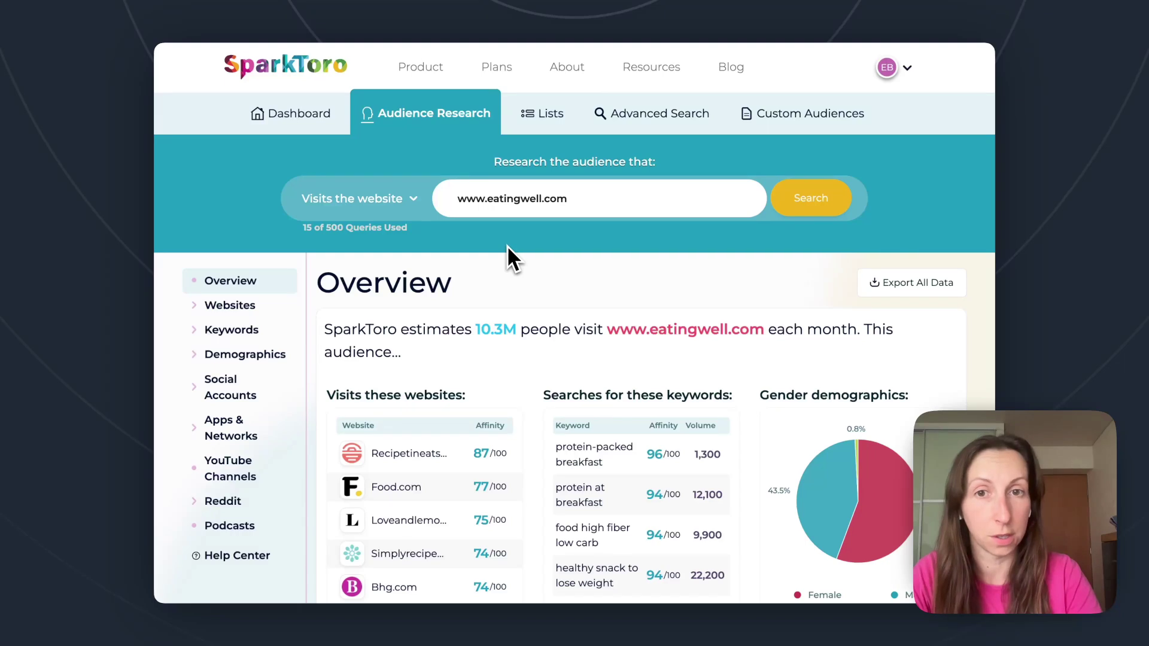
scroll(521, 275, "down", 1)
scroll(501, 226, "up", 1)
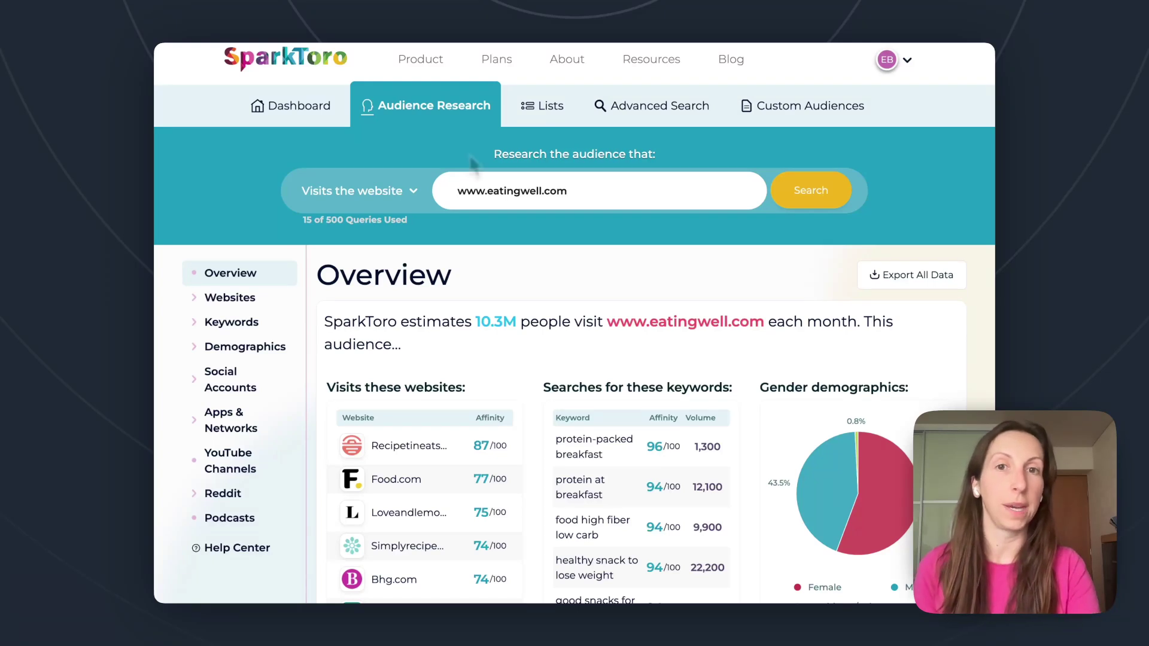
scroll(493, 263, "down", 1)
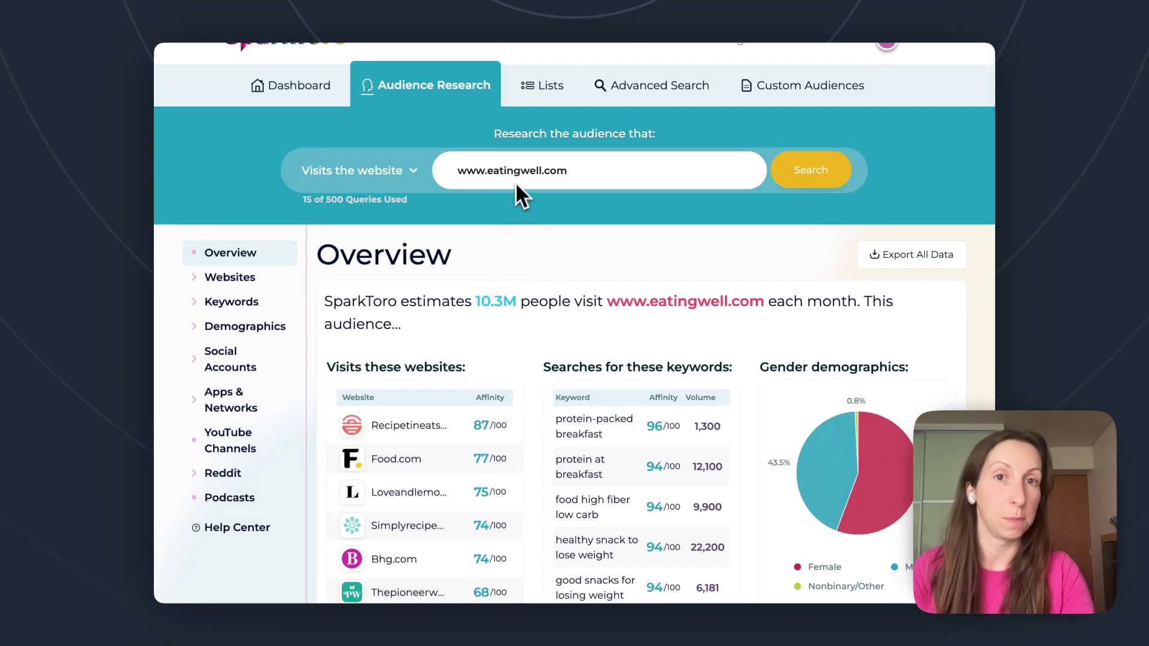
scroll(519, 272, "down", 1)
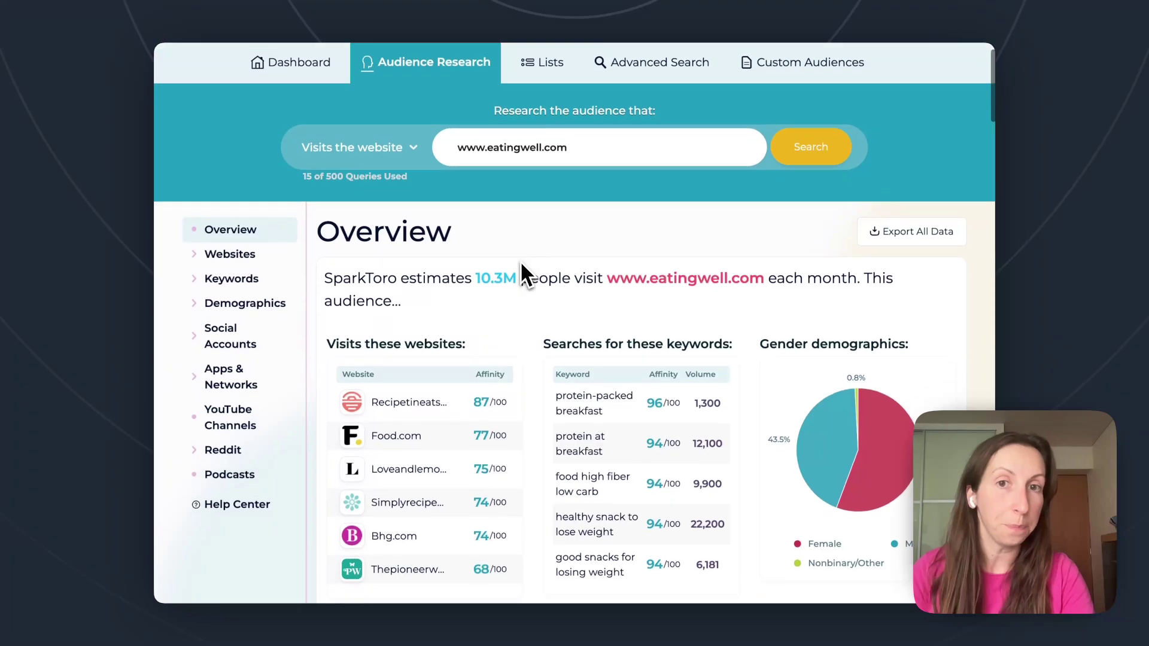
scroll(532, 335, "down", 1)
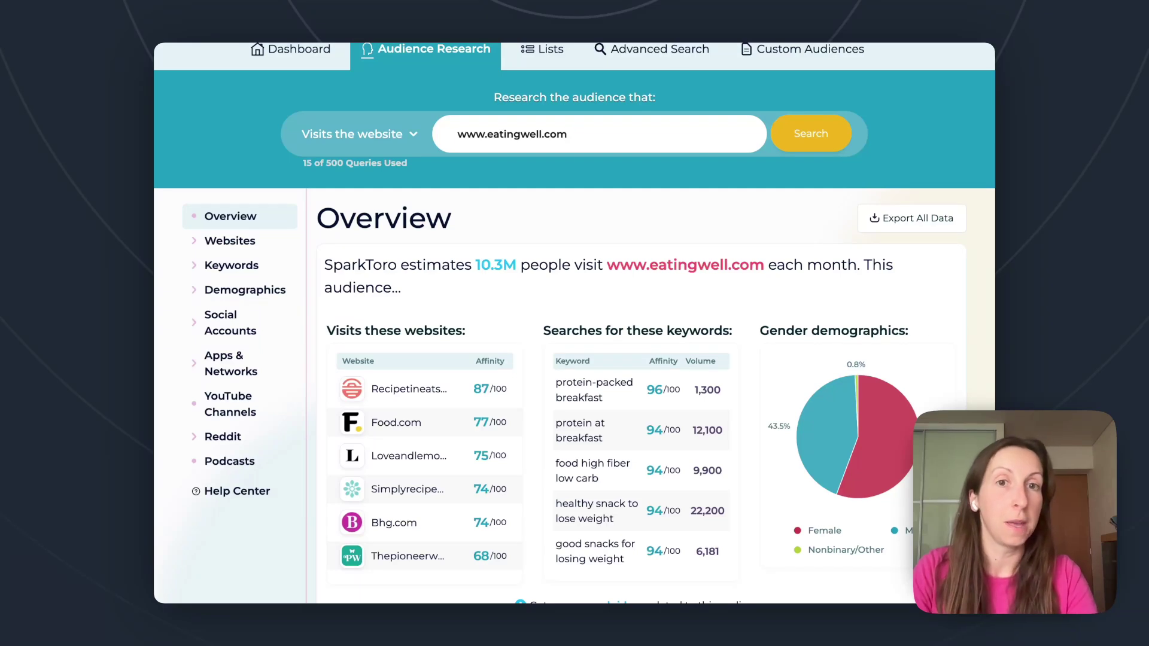
scroll(574, 323, "down", 1)
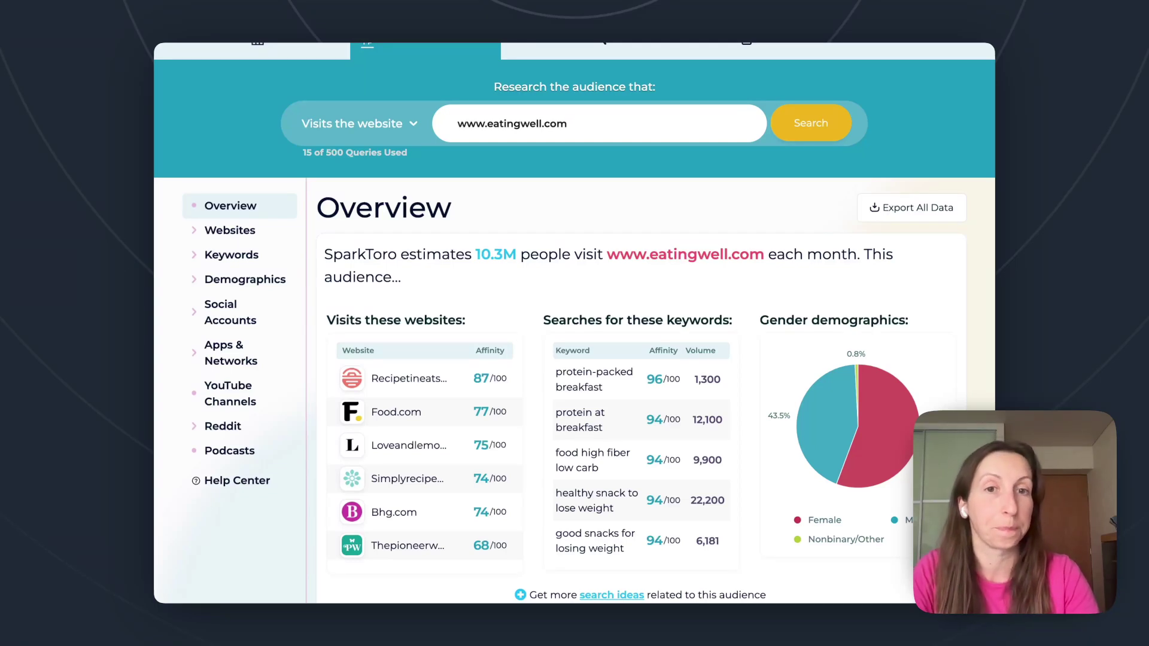
scroll(536, 419, "down", 3)
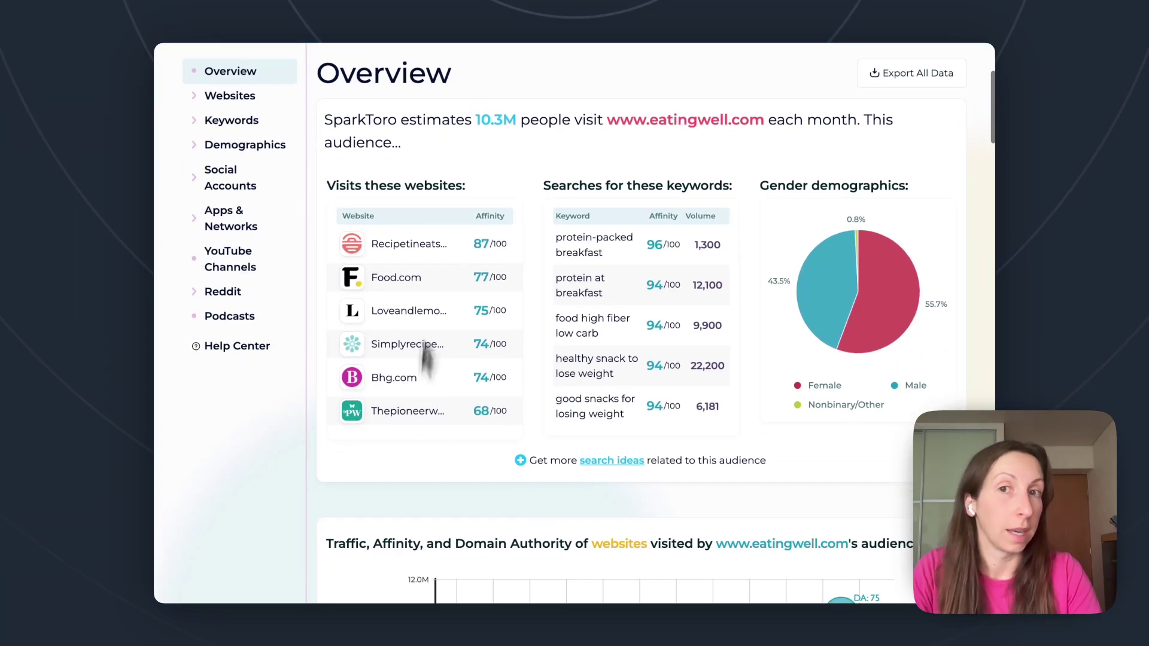
scroll(316, 525, "down", 7)
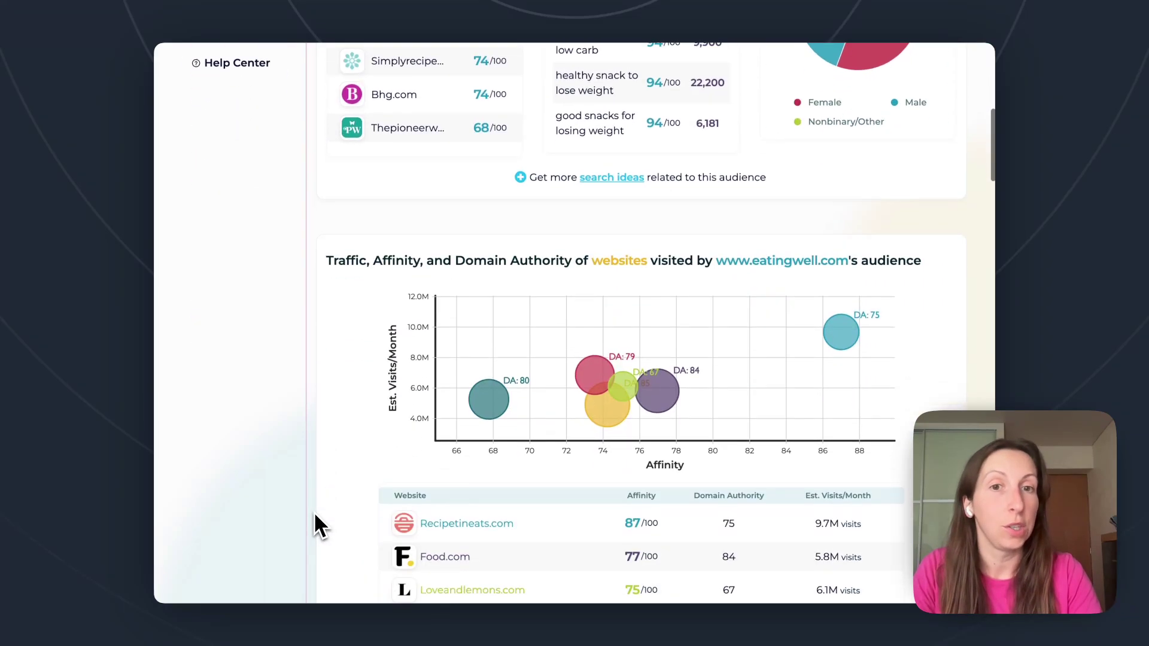
scroll(316, 515, "down", 2)
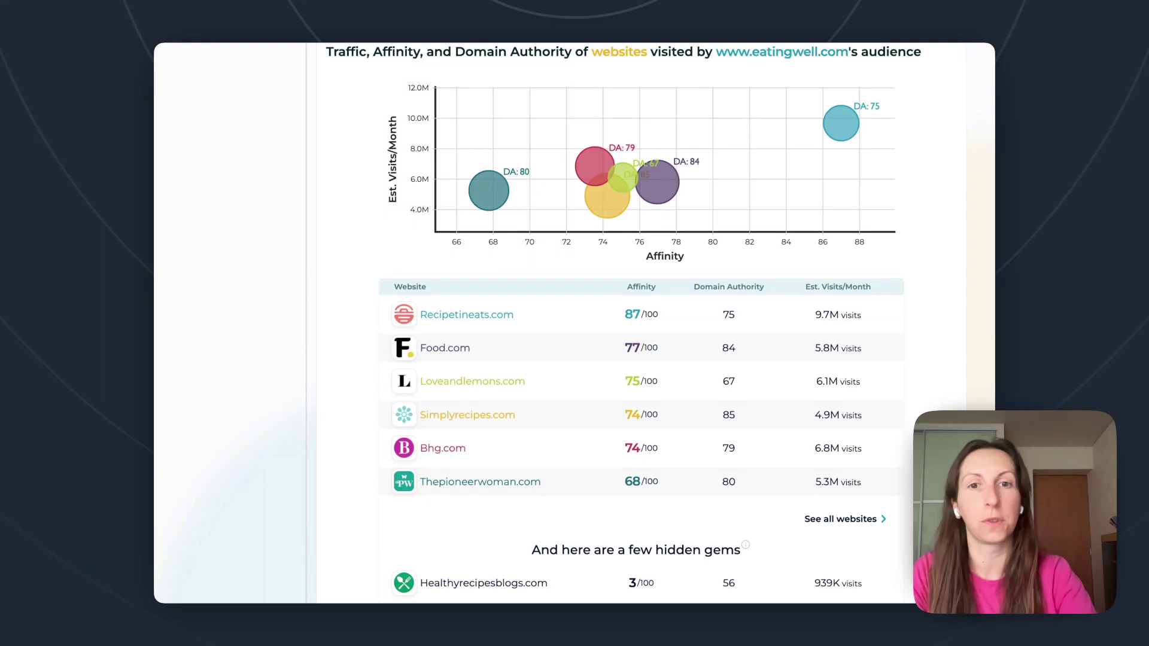
scroll(316, 520, "down", 5)
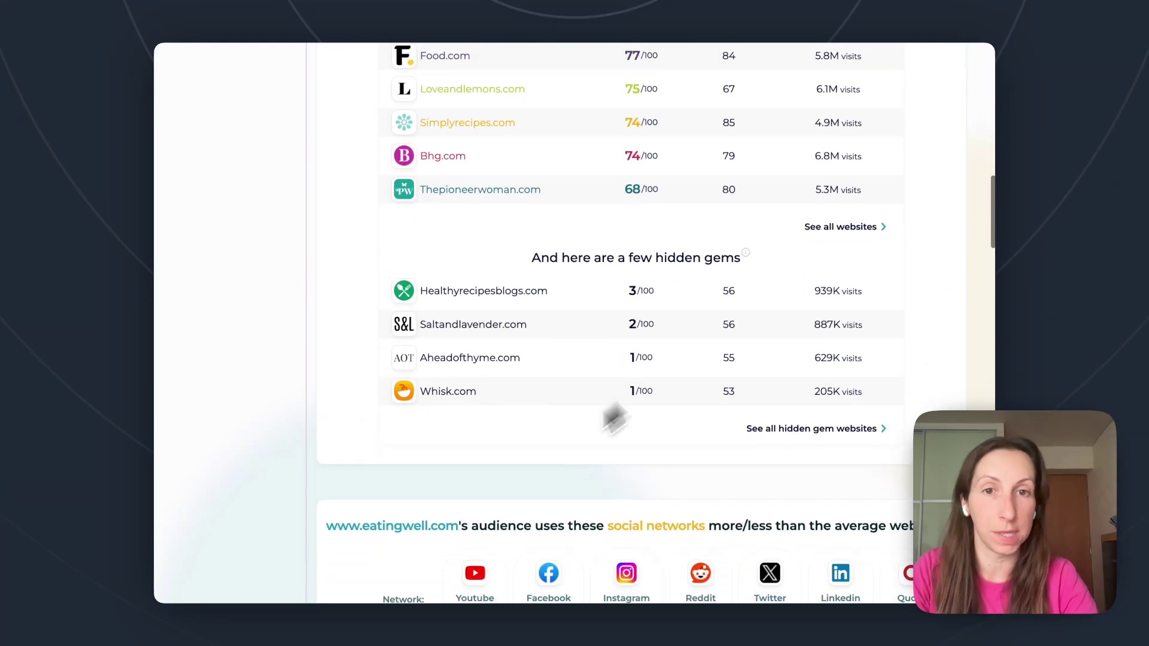
scroll(312, 408, "down", 1)
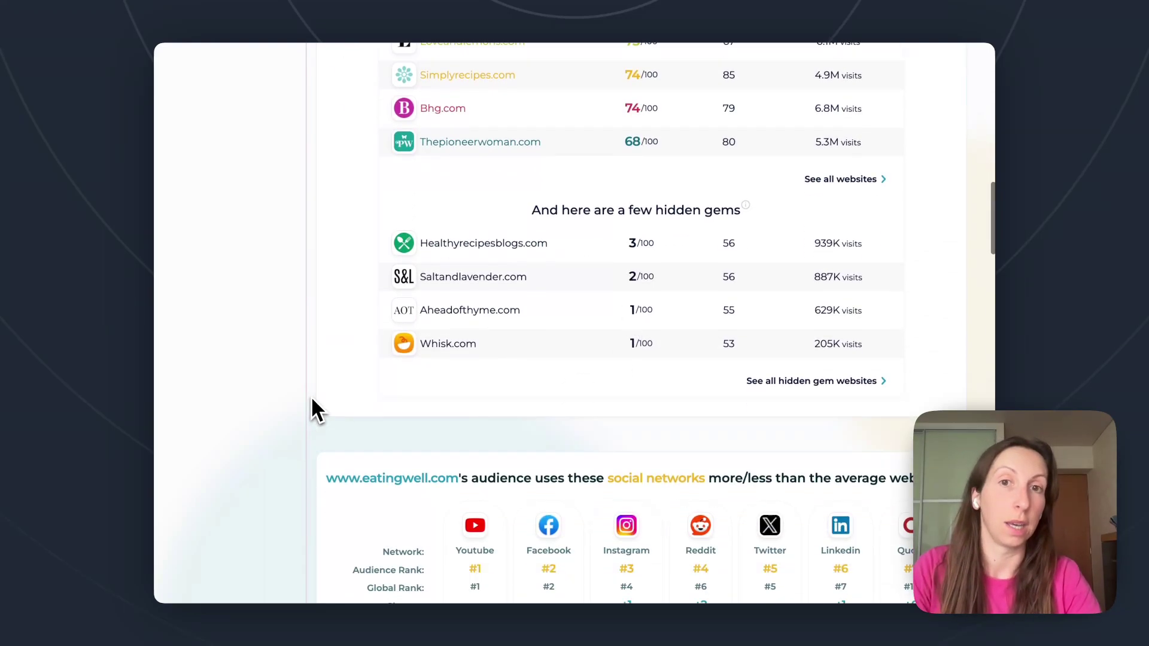
scroll(335, 266, "up", 15)
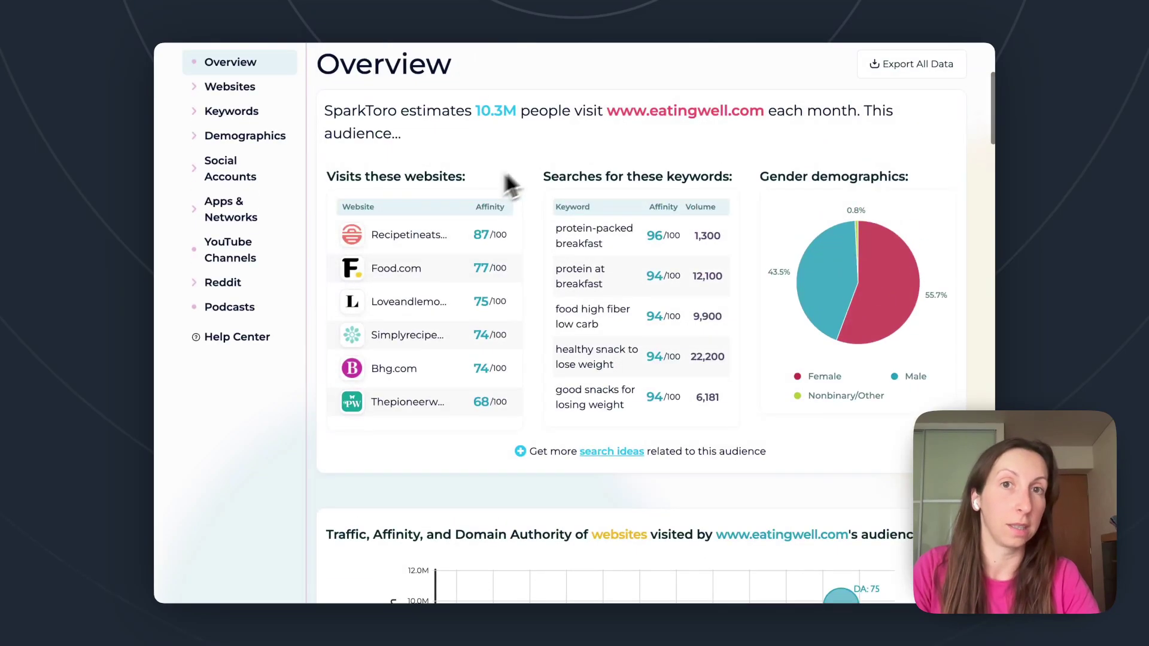
scroll(526, 150, "up", 3)
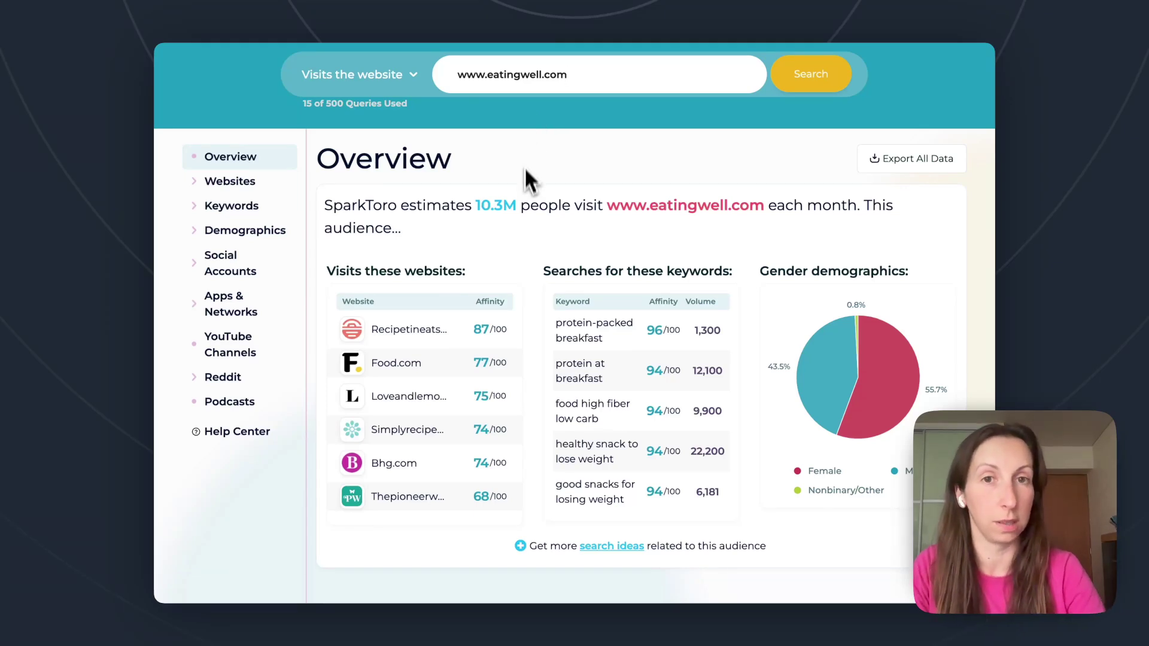
scroll(529, 264, "down", 10)
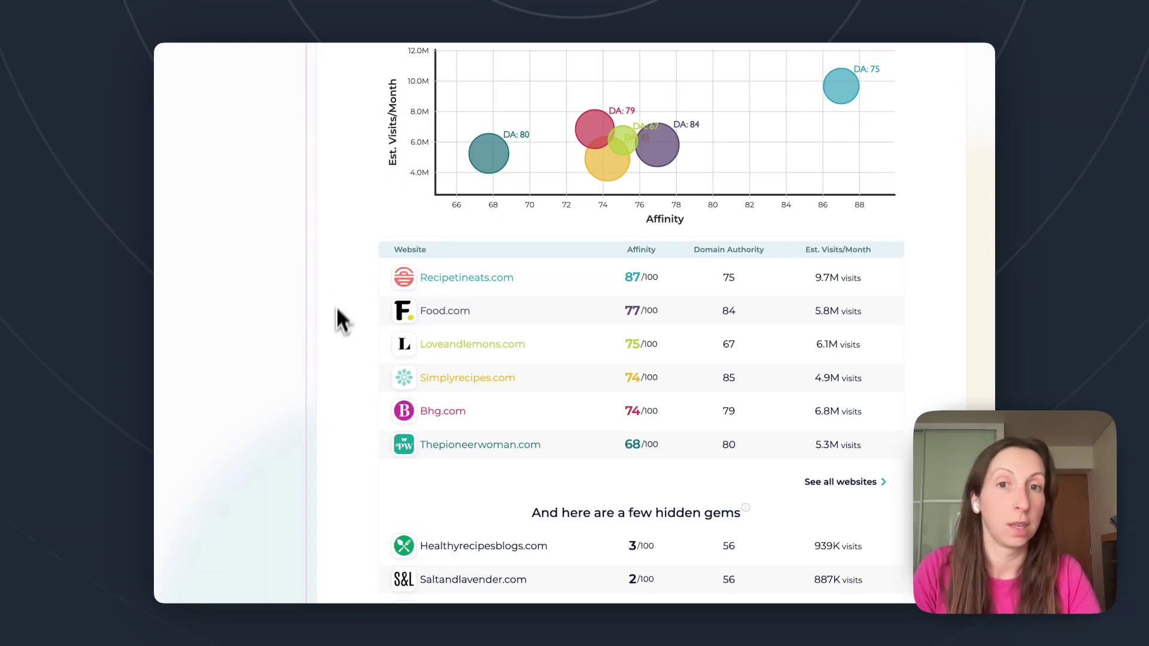
scroll(335, 323, "down", 1)
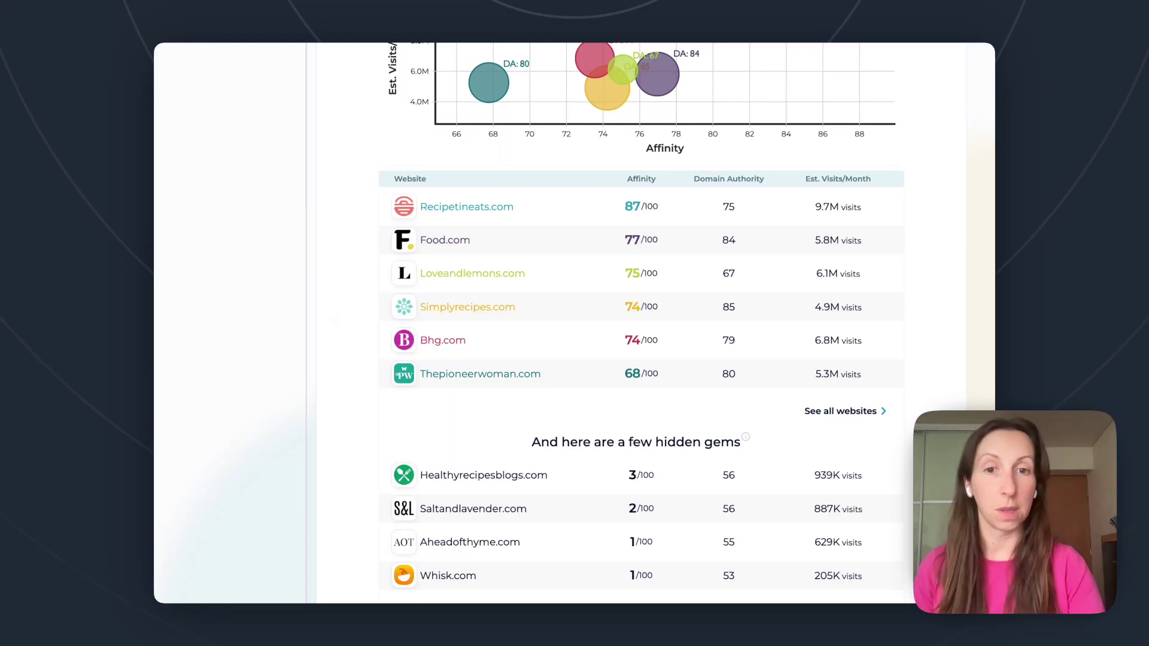
scroll(331, 359, "down", 2)
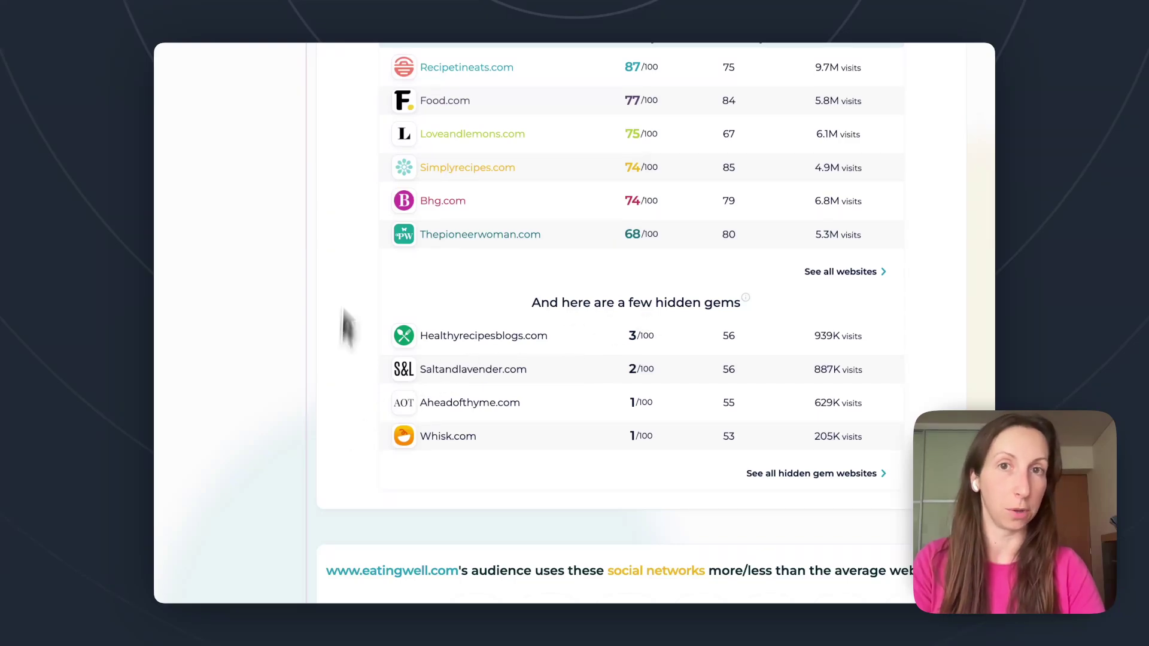
scroll(354, 347, "down", 2)
scroll(355, 346, "down", 6)
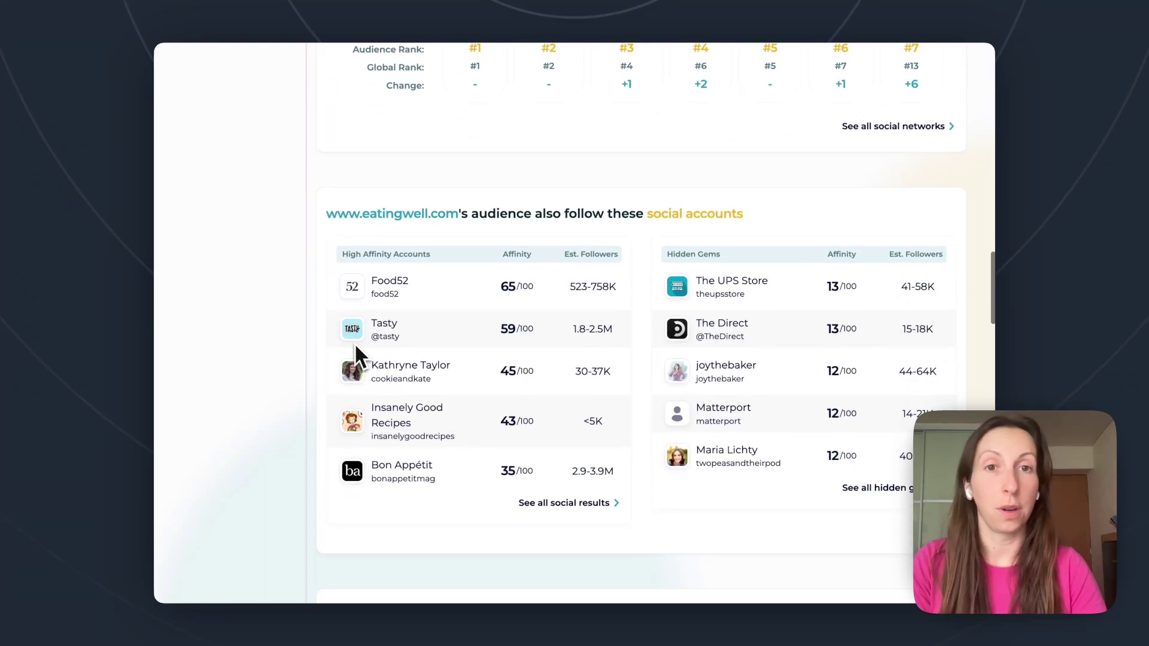
scroll(271, 386, "down", 1)
scroll(610, 484, "down", 8)
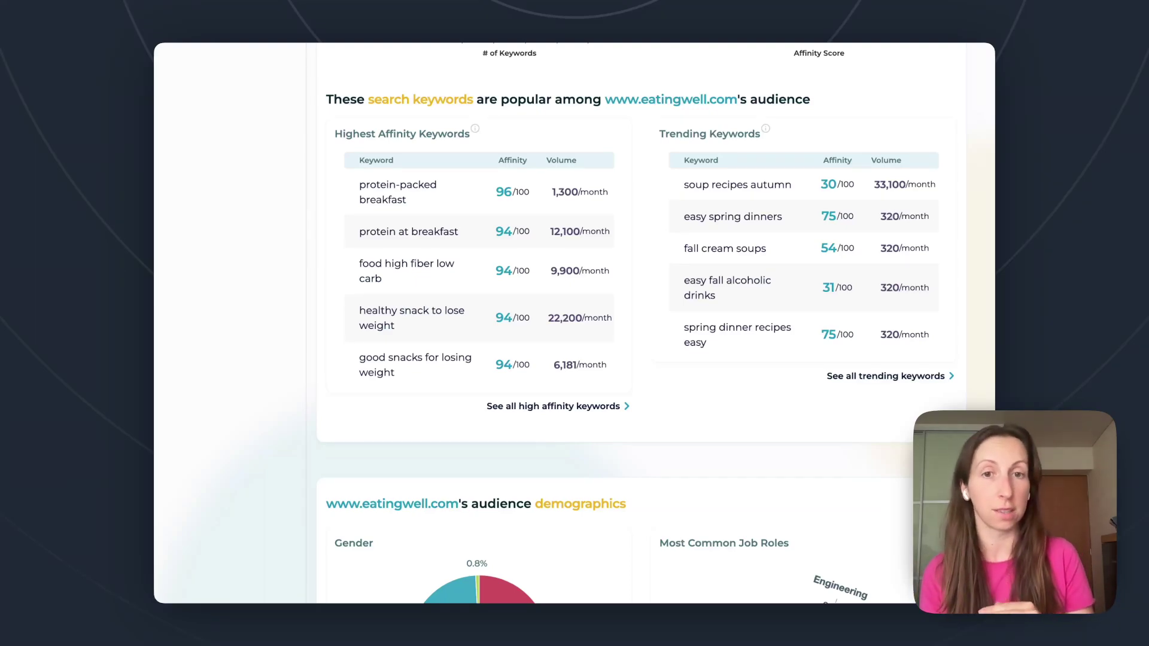
scroll(641, 323, "down", 15)
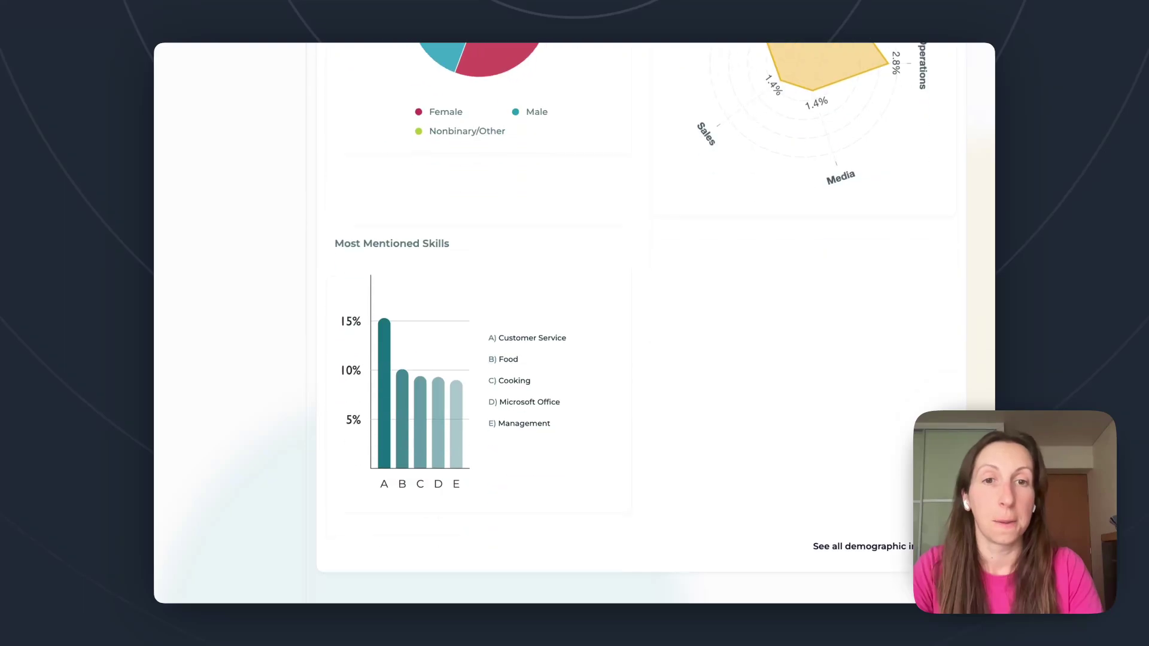
scroll(712, 400, "down", 5)
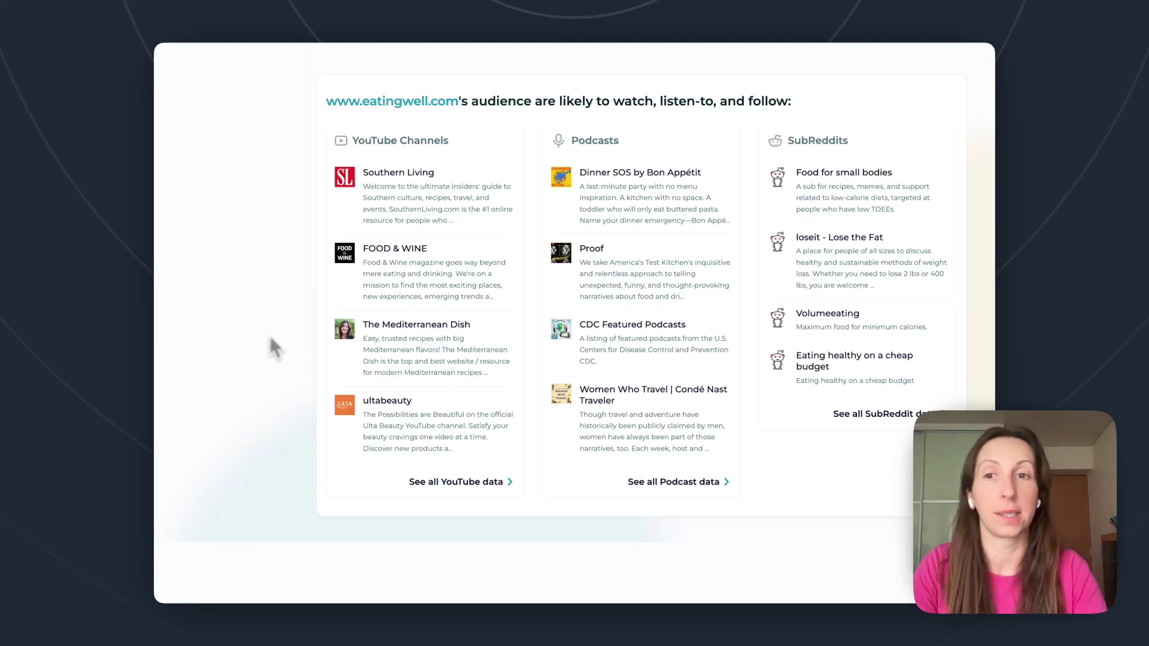
scroll(254, 357, "up", 1)
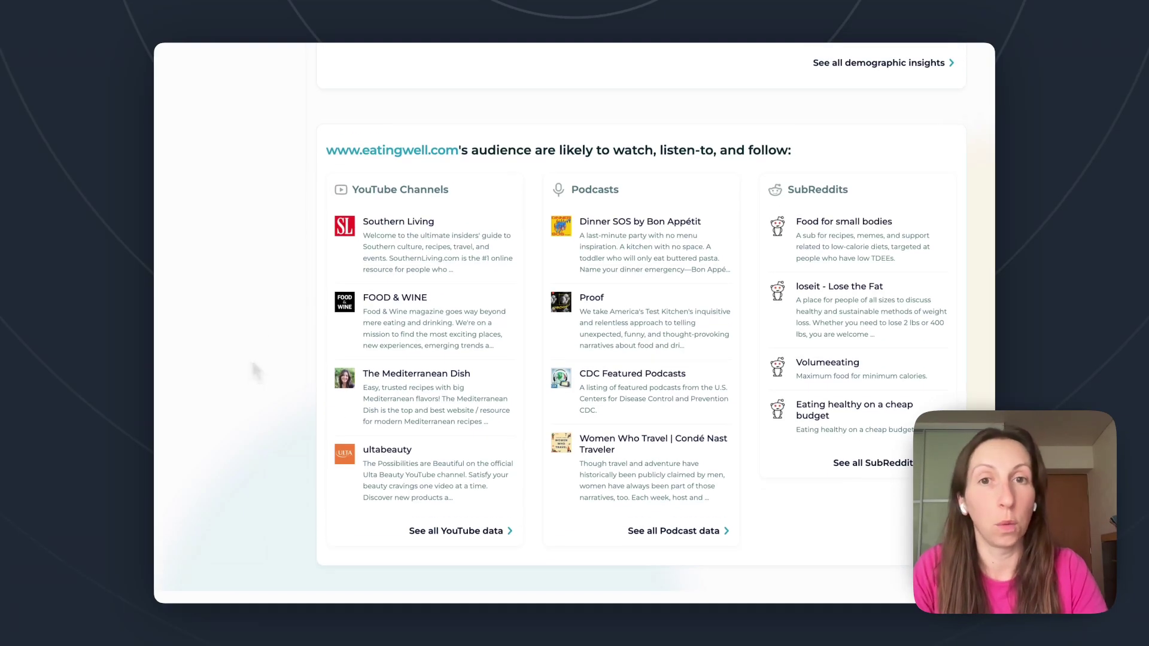
scroll(255, 370, "up", 15)
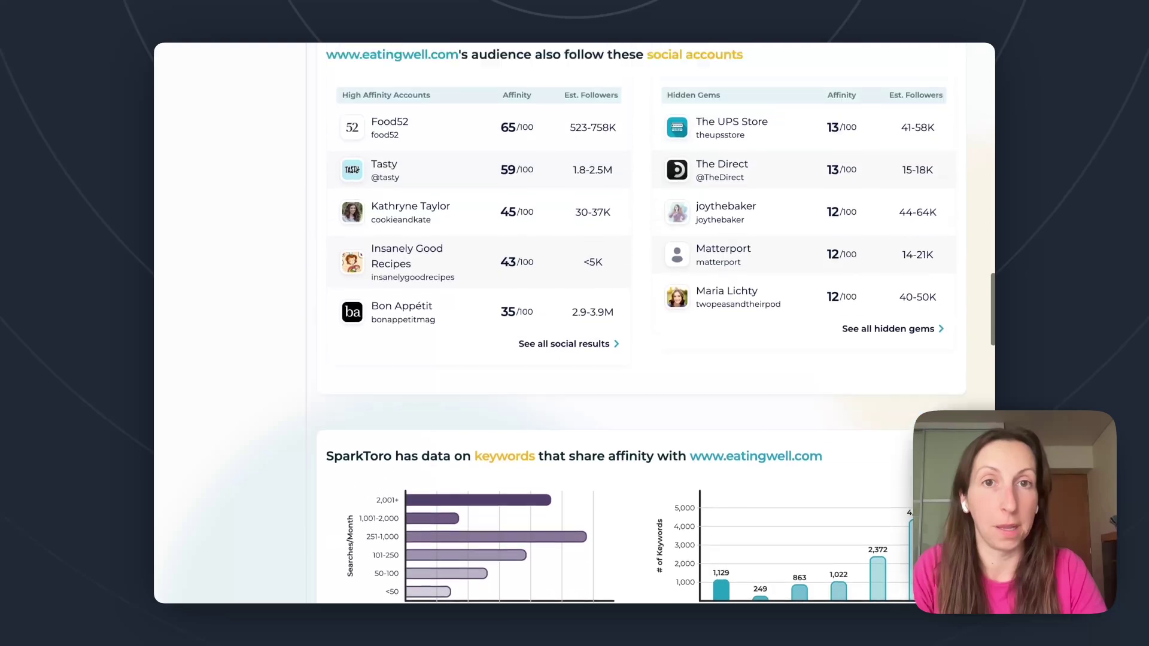
scroll(257, 371, "up", 2)
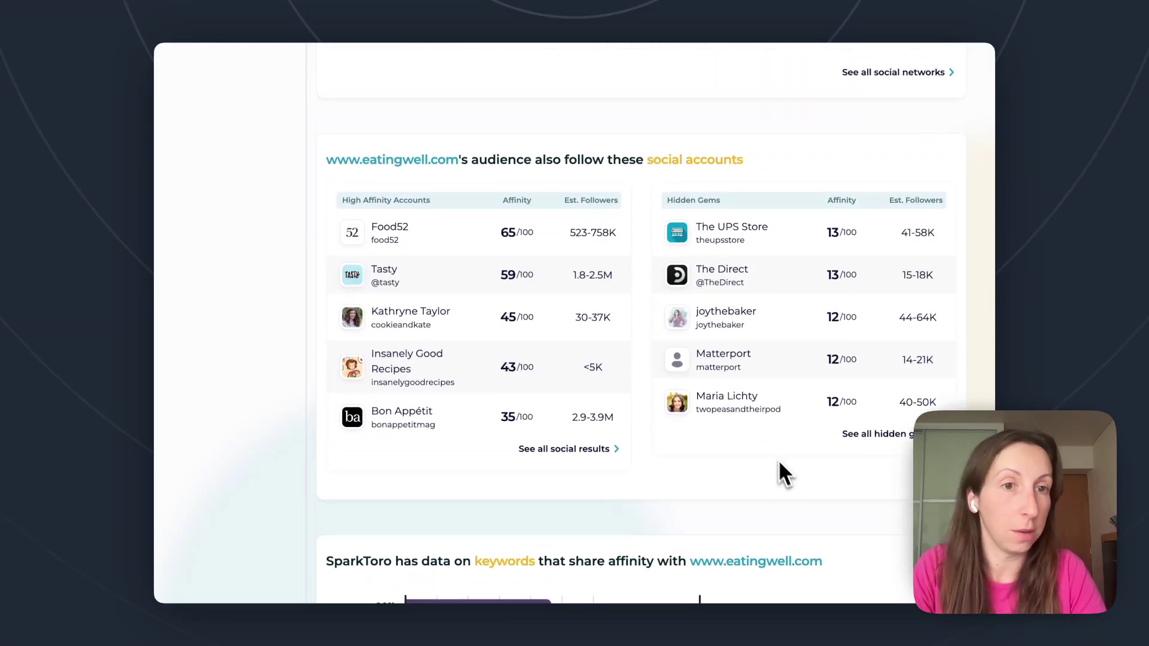
left_click(881, 438)
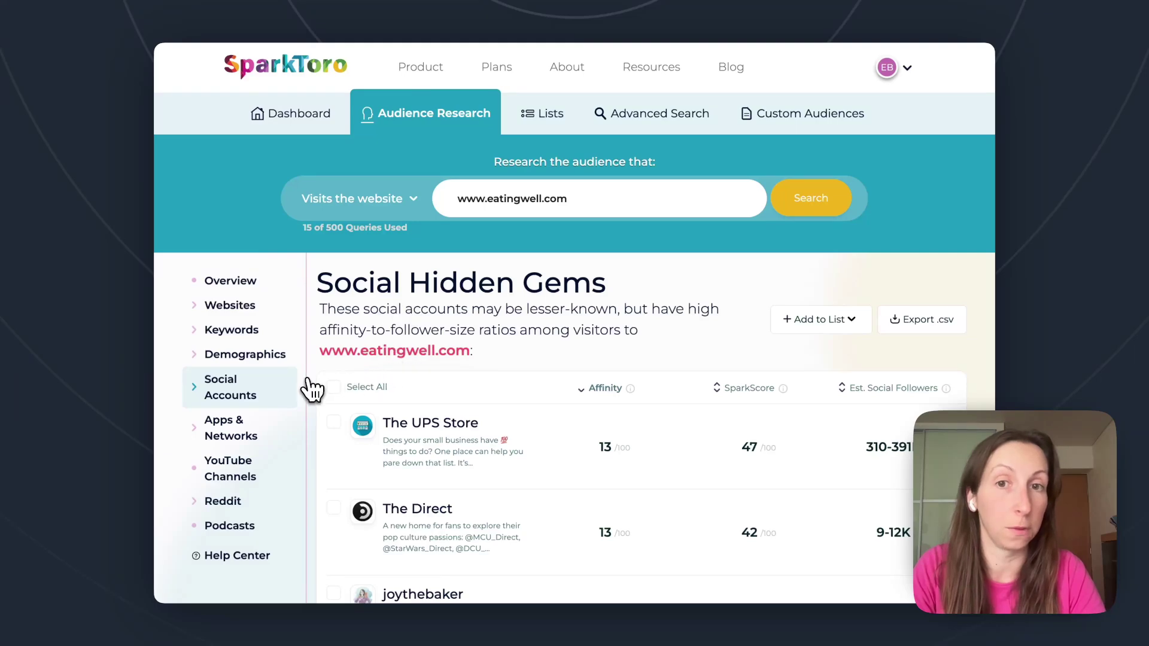
scroll(311, 390, "down", 4)
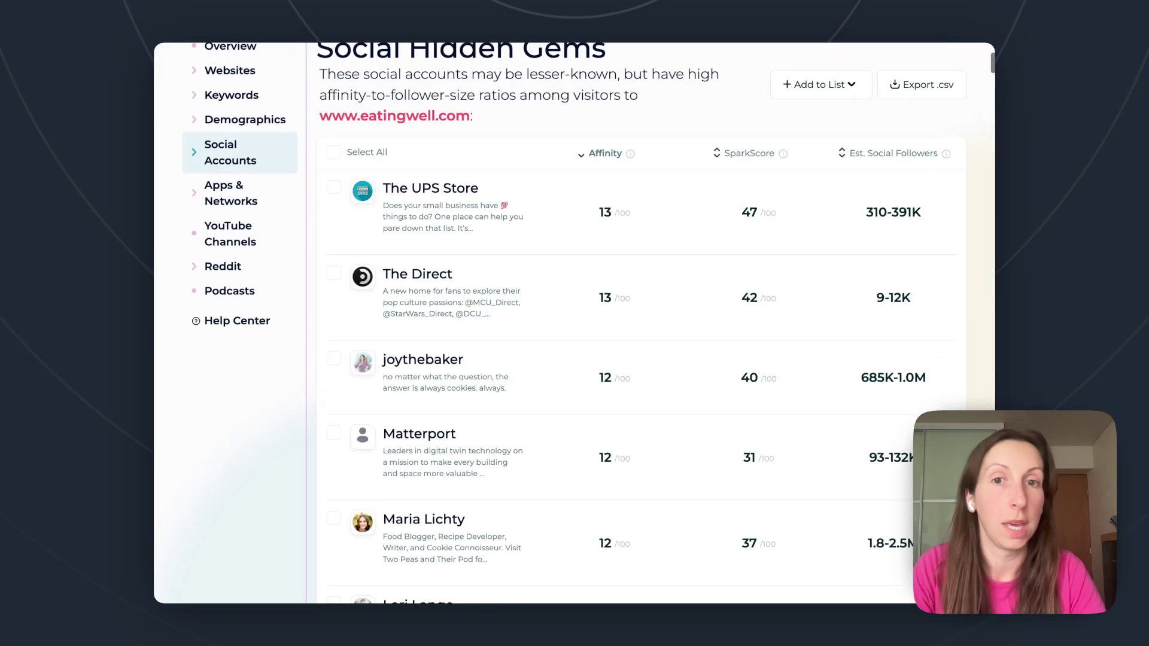
scroll(317, 392, "down", 1)
scroll(318, 392, "up", 1)
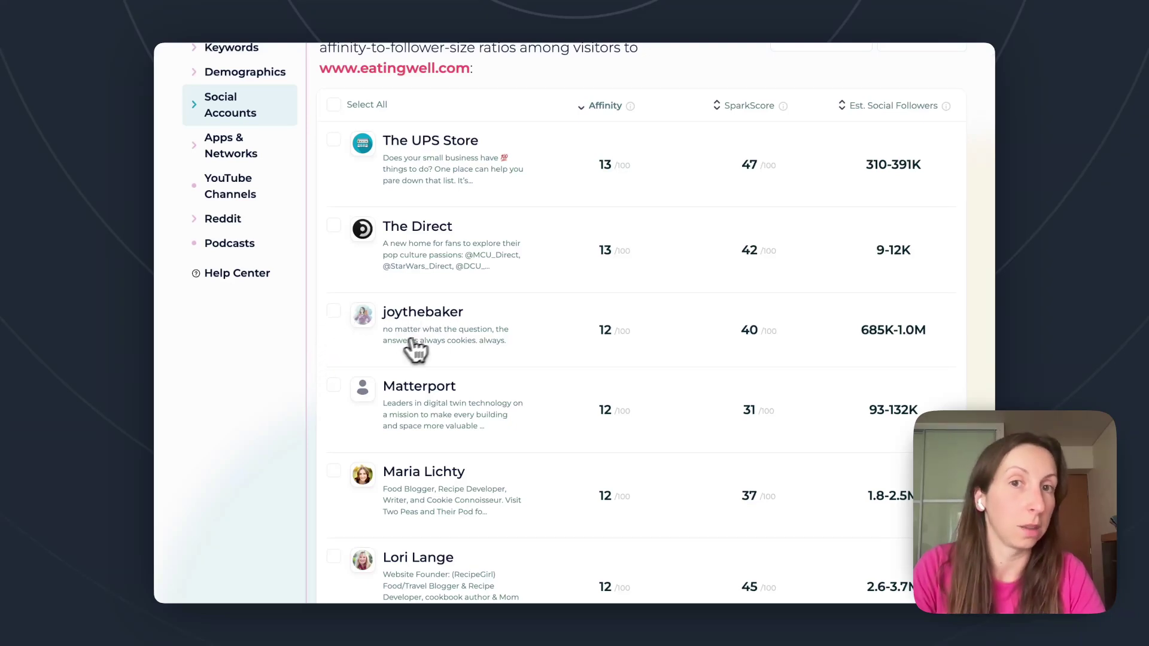
Select the joythebaker account and the two food blogger accounts below Matterport, and add them to the High protein cereal list
left_click(333, 314)
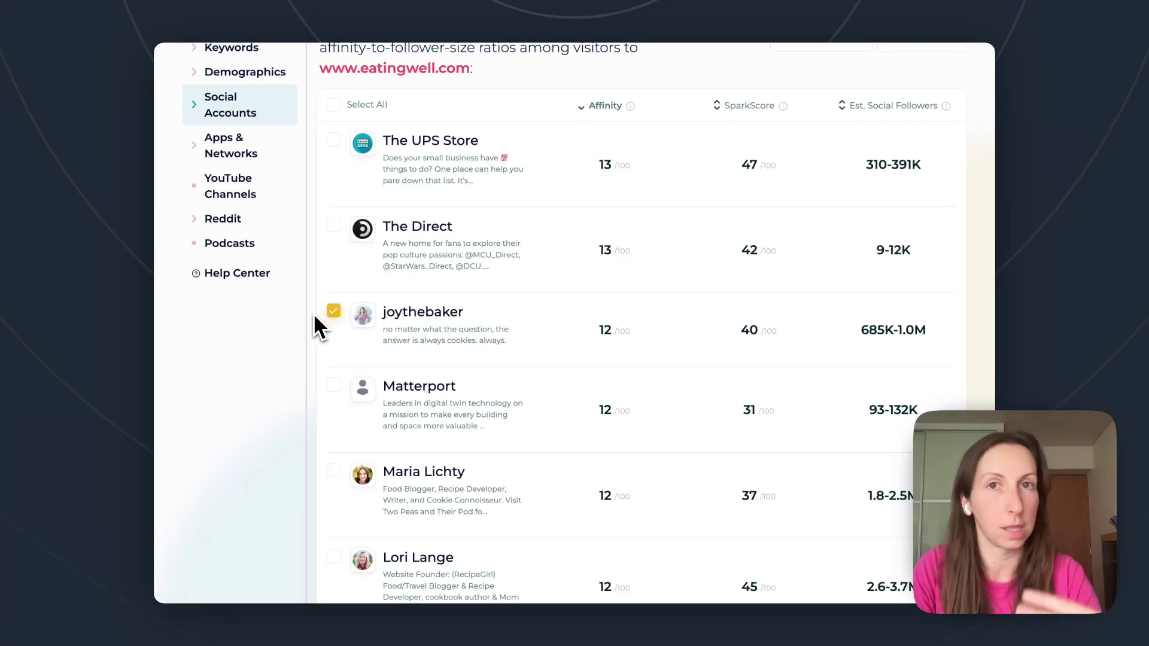
scroll(314, 319, "down", 1)
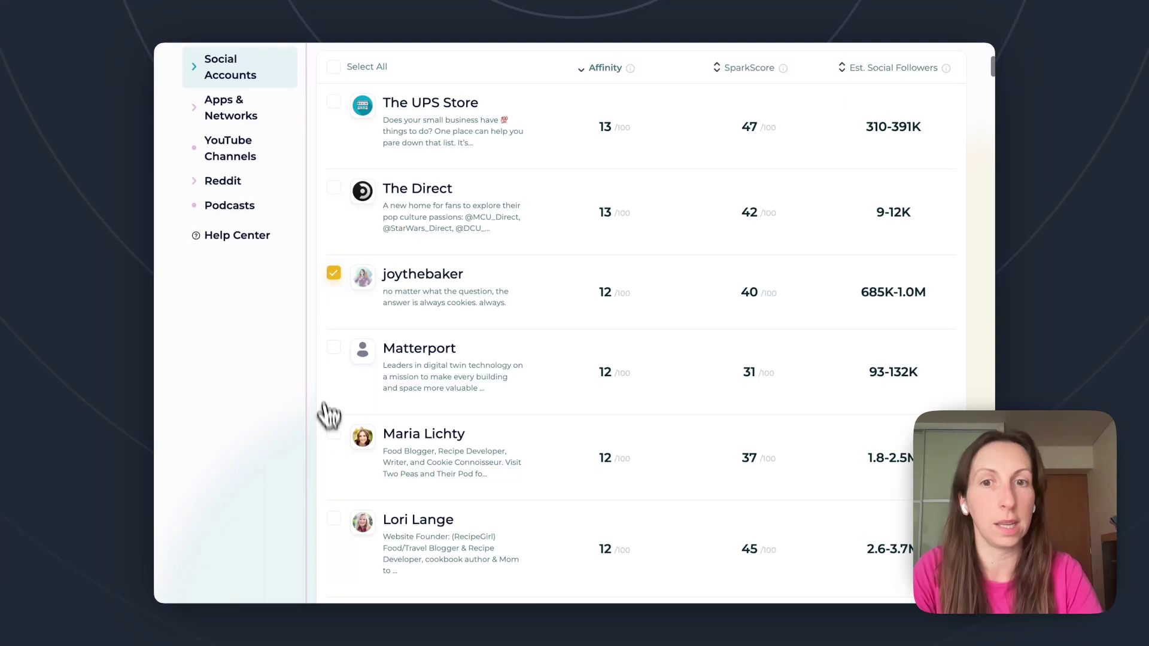
left_click(334, 436)
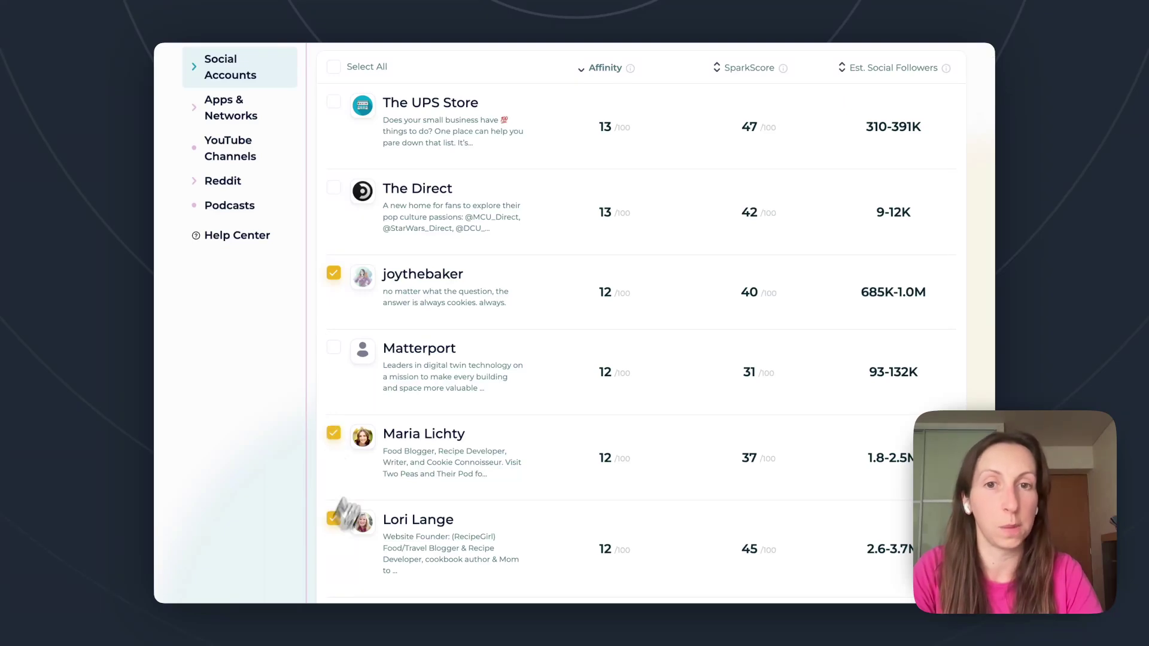
scroll(479, 323, "up", 4)
left_click(788, 134)
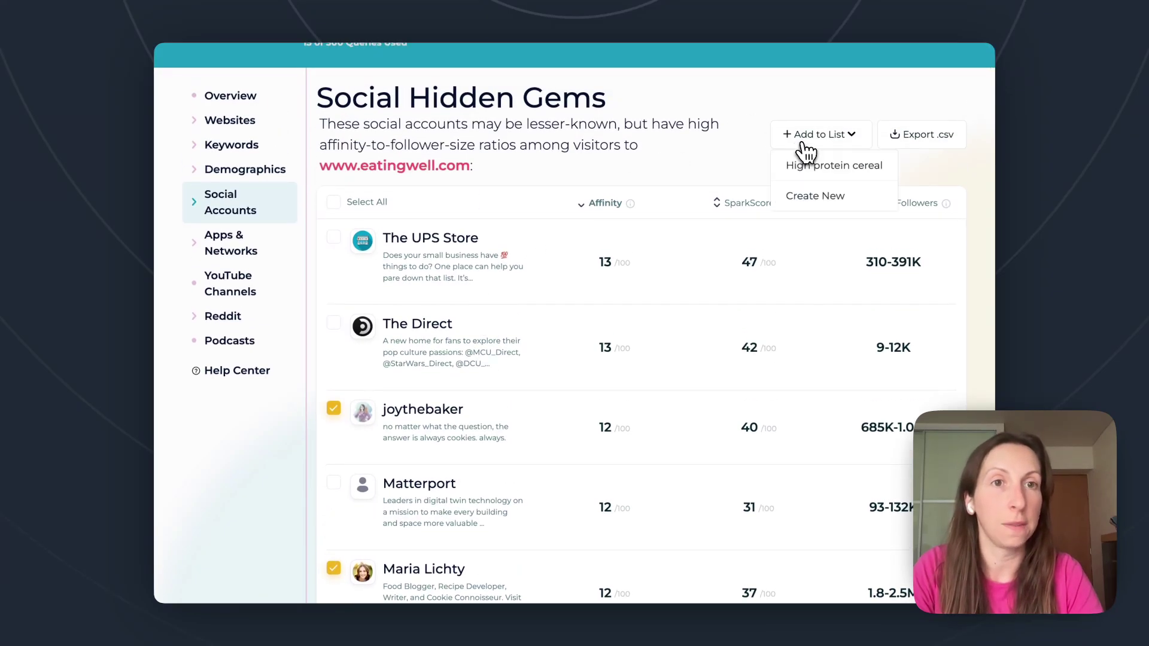
left_click(835, 166)
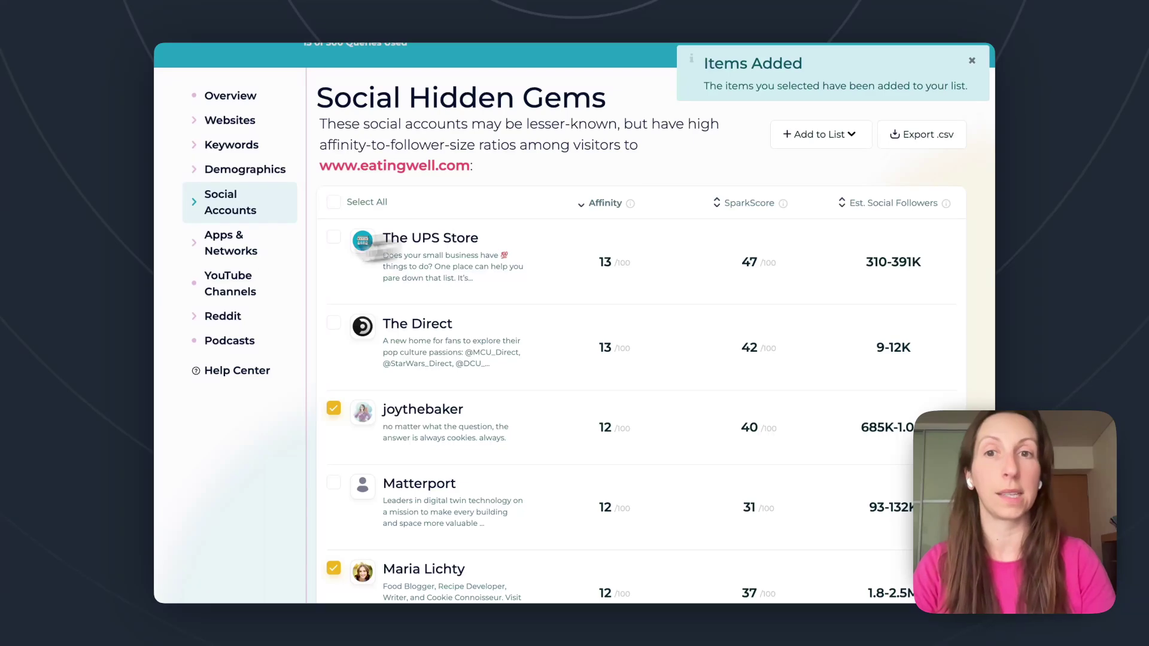
Change the audience research to people who use the words gym junkie in their bio
scroll(316, 292, "up", 4)
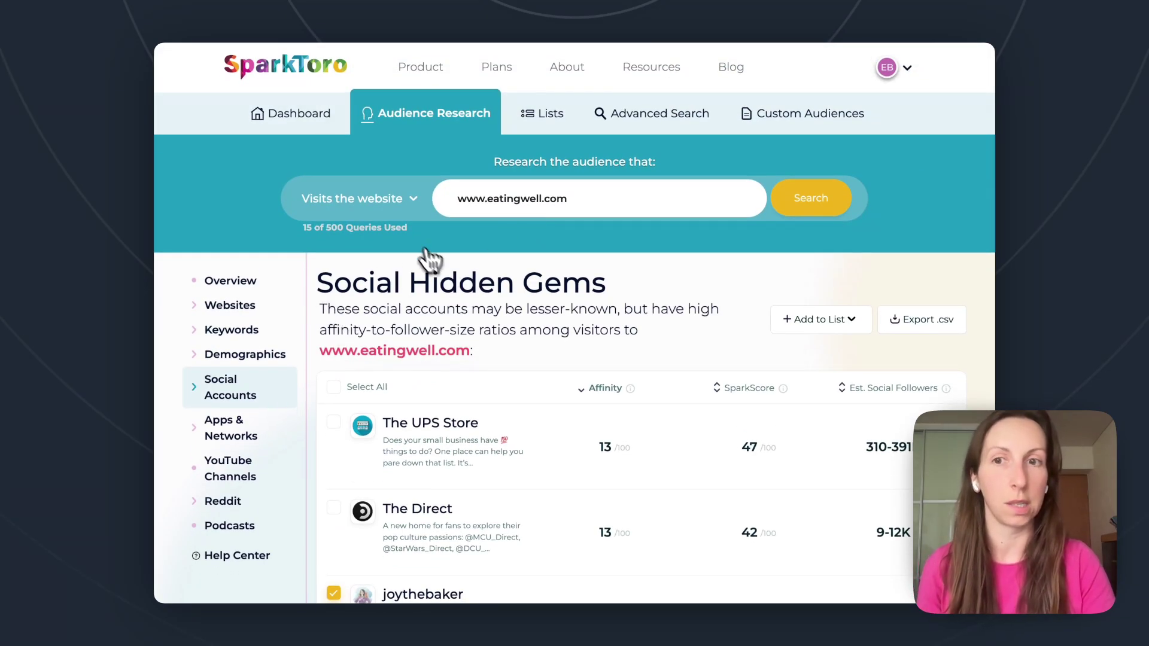
left_click(395, 201)
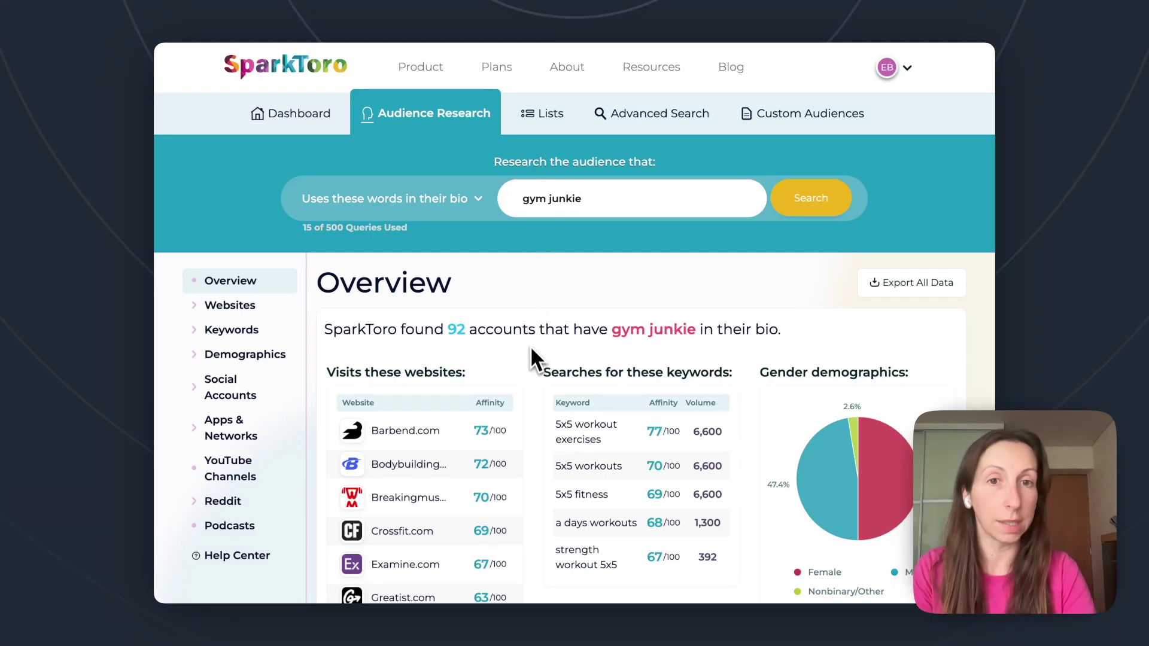
Review the gym junkie audience's overview, visited websites, hidden gems, social networks, social accounts and search keywords
scroll(530, 354, "down", 3)
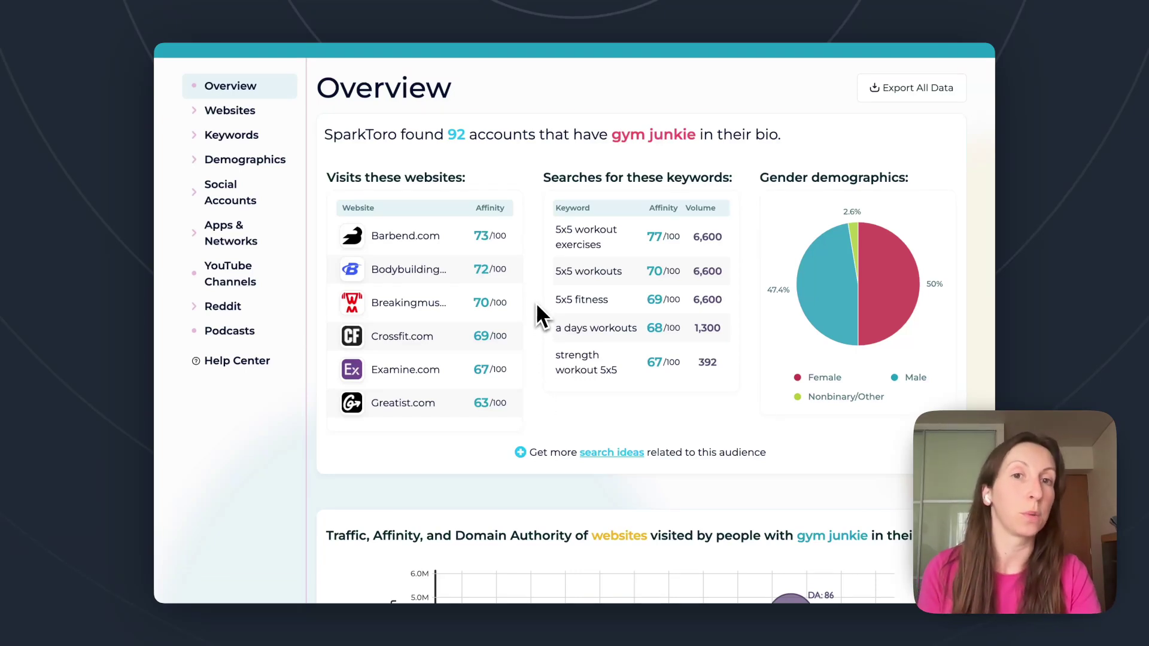
scroll(536, 305, "down", 1)
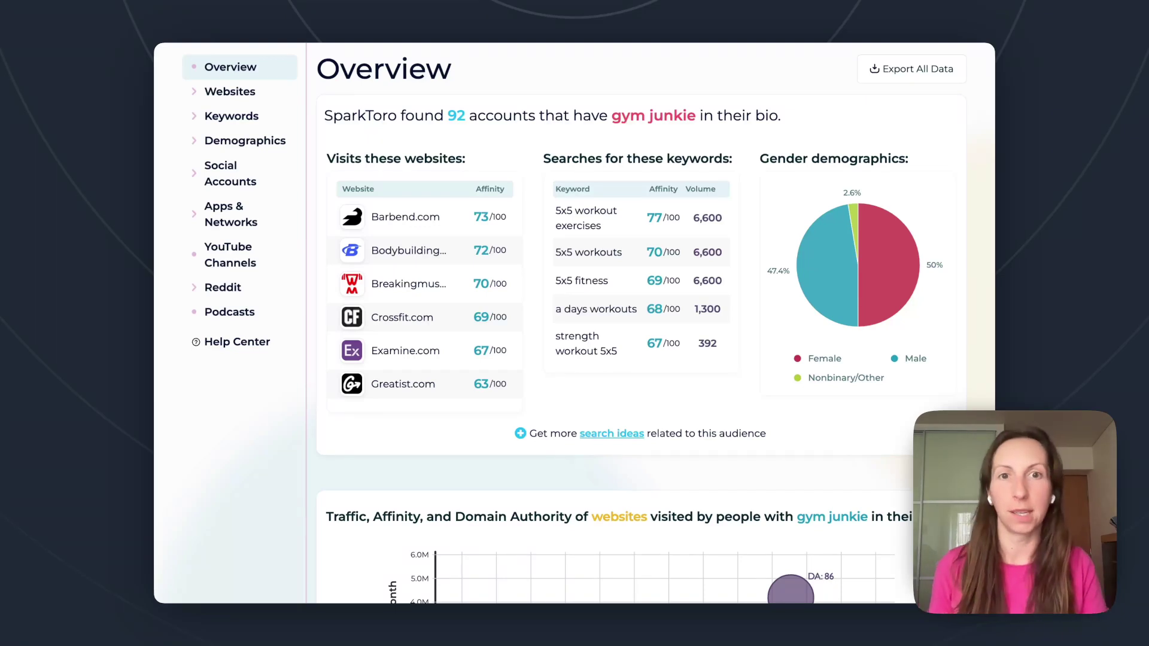
scroll(533, 262, "down", 5)
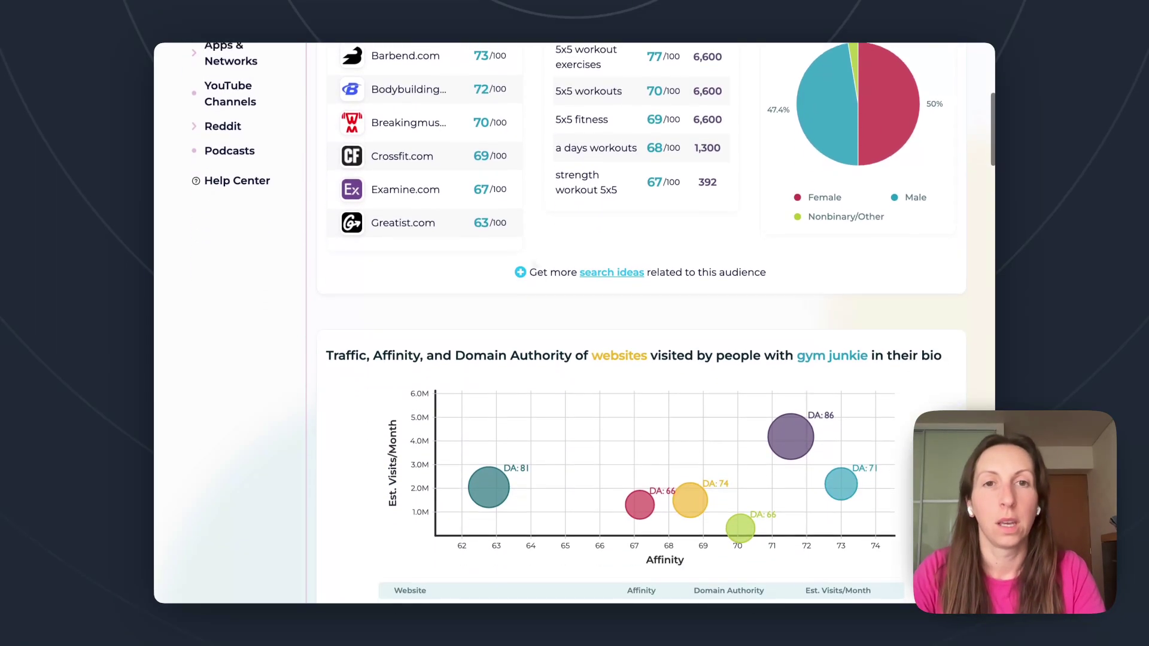
scroll(532, 263, "down", 7)
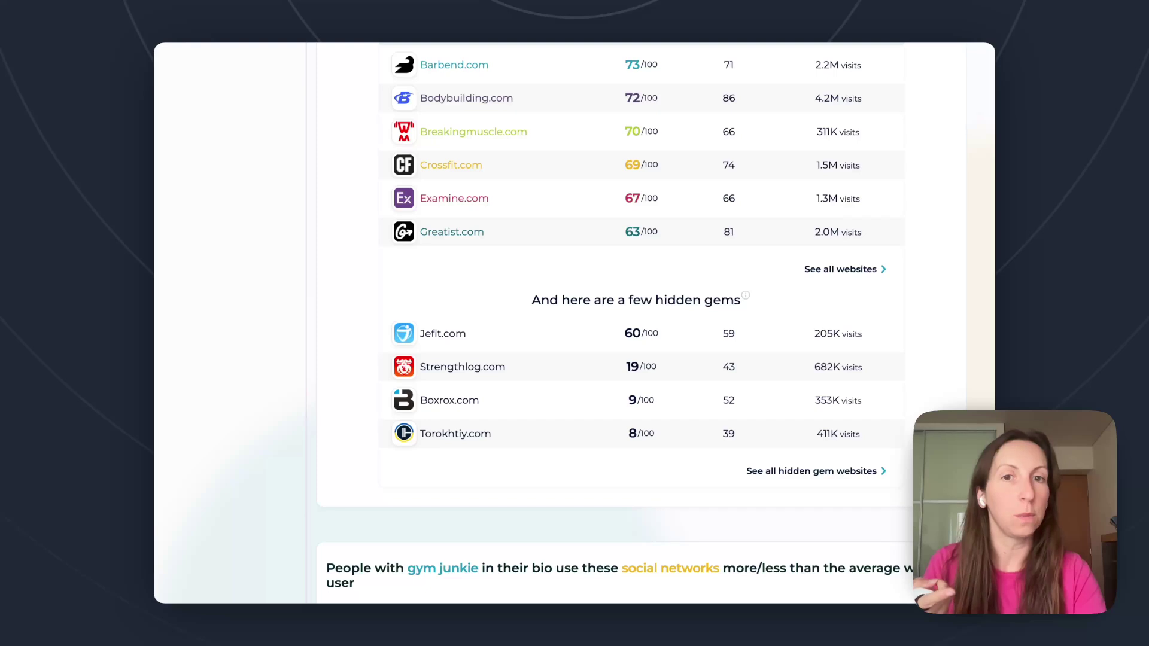
scroll(641, 322, "down", 3)
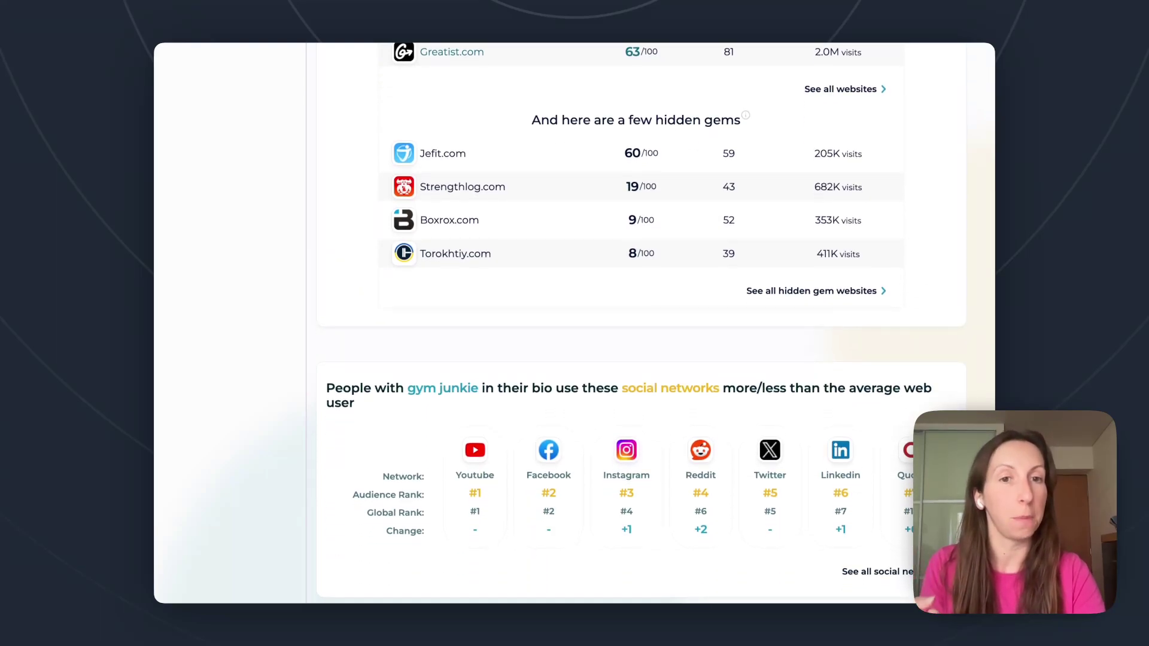
scroll(353, 308, "down", 2)
scroll(353, 308, "down", 2)
scroll(352, 308, "down", 3)
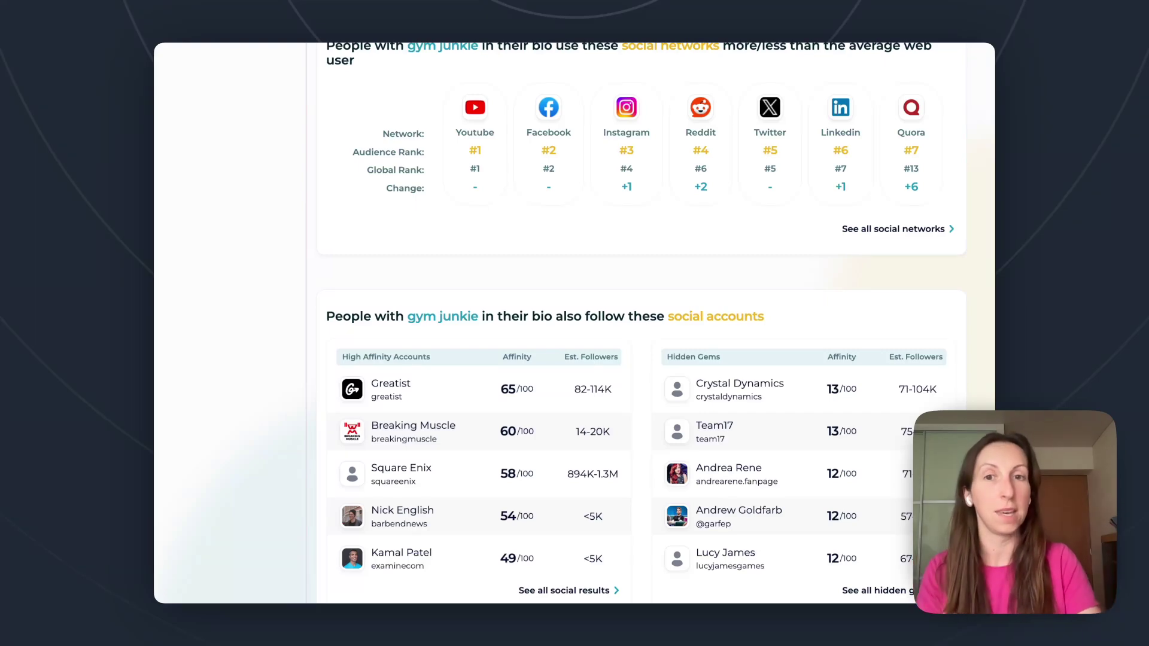
scroll(634, 324, "down", 12)
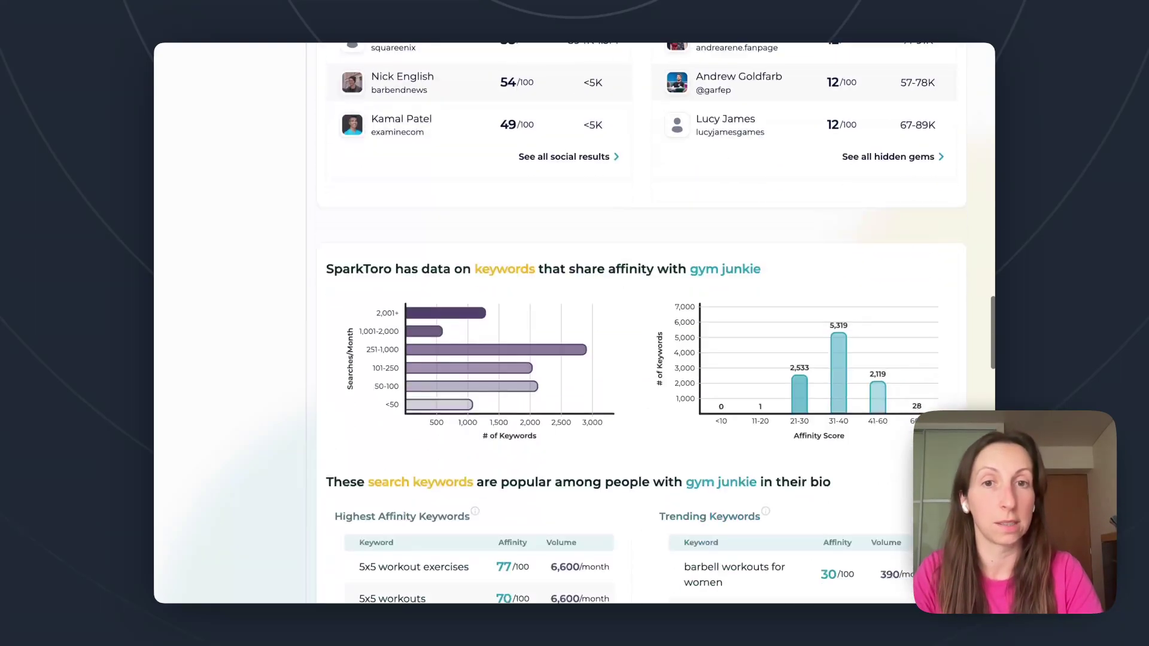
scroll(634, 323, "down", 10)
Open the saved High protein cereal list and check the websites collected in it
scroll(634, 323, "up", 20)
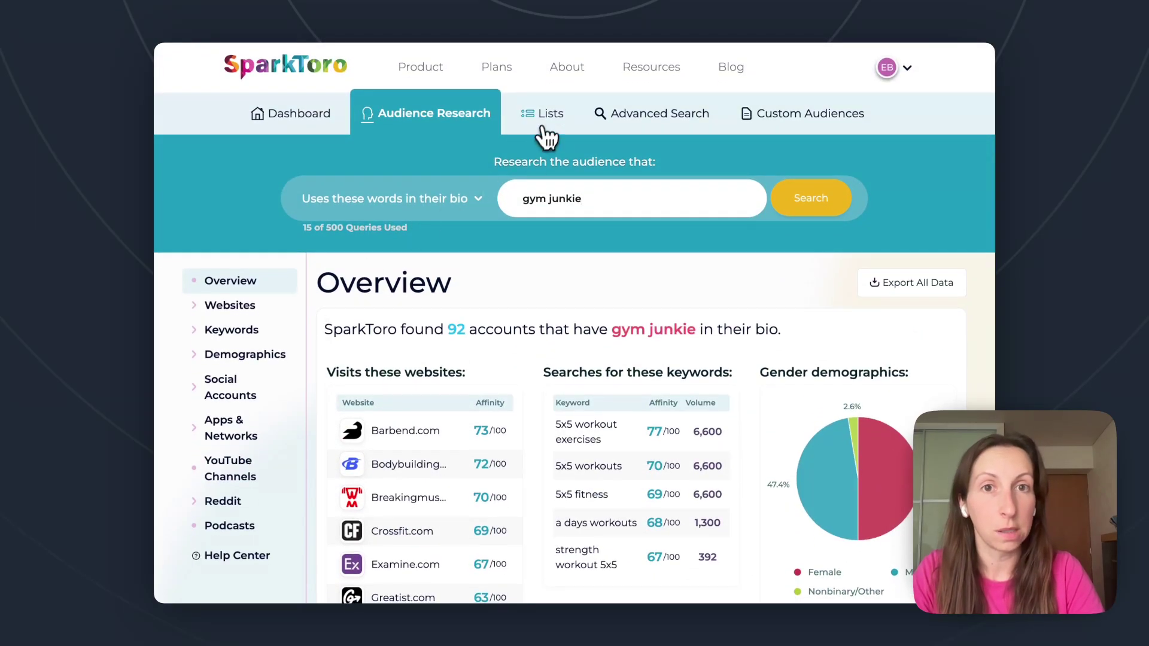
left_click(546, 116)
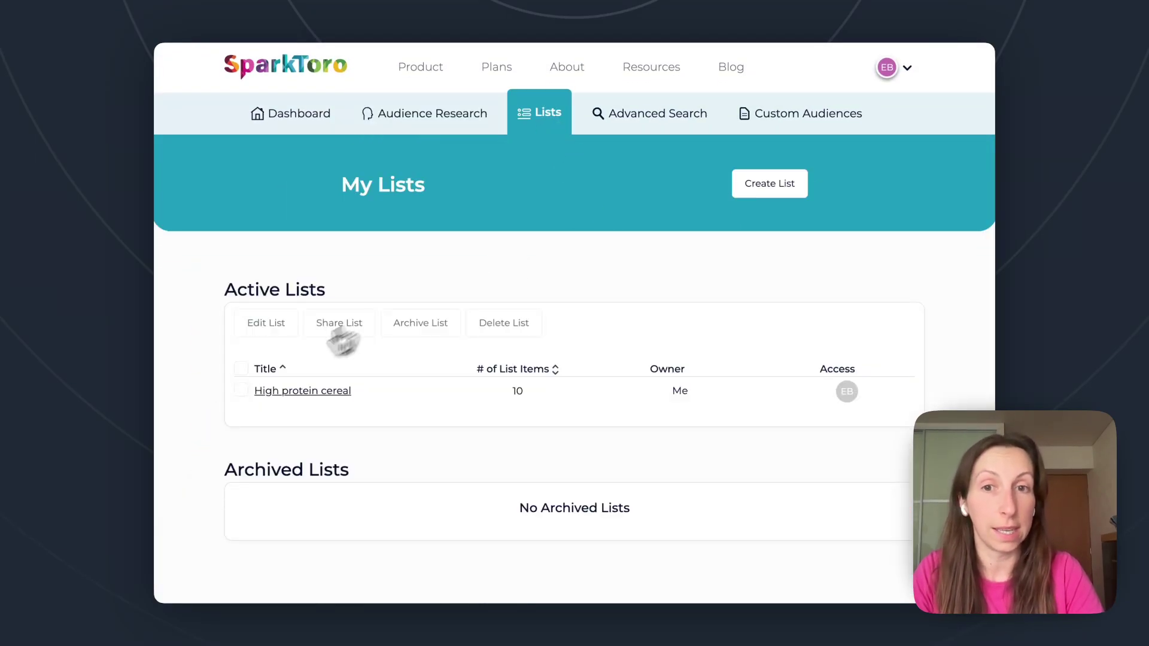
left_click(302, 396)
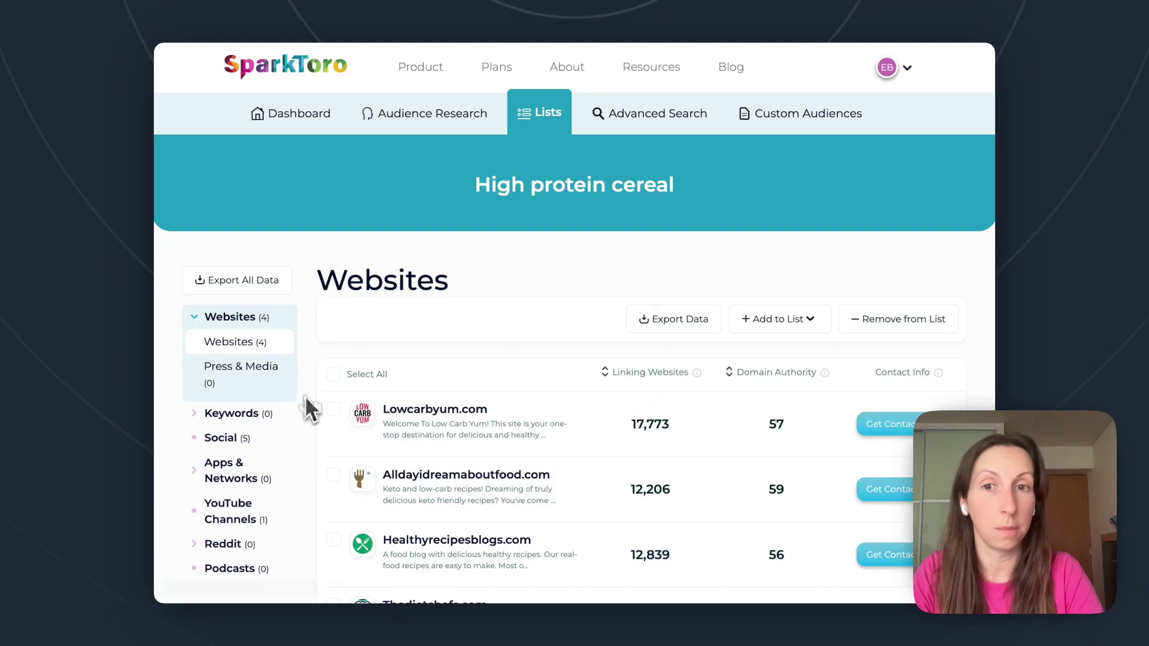
scroll(305, 413, "down", 2)
scroll(304, 418, "down", 1)
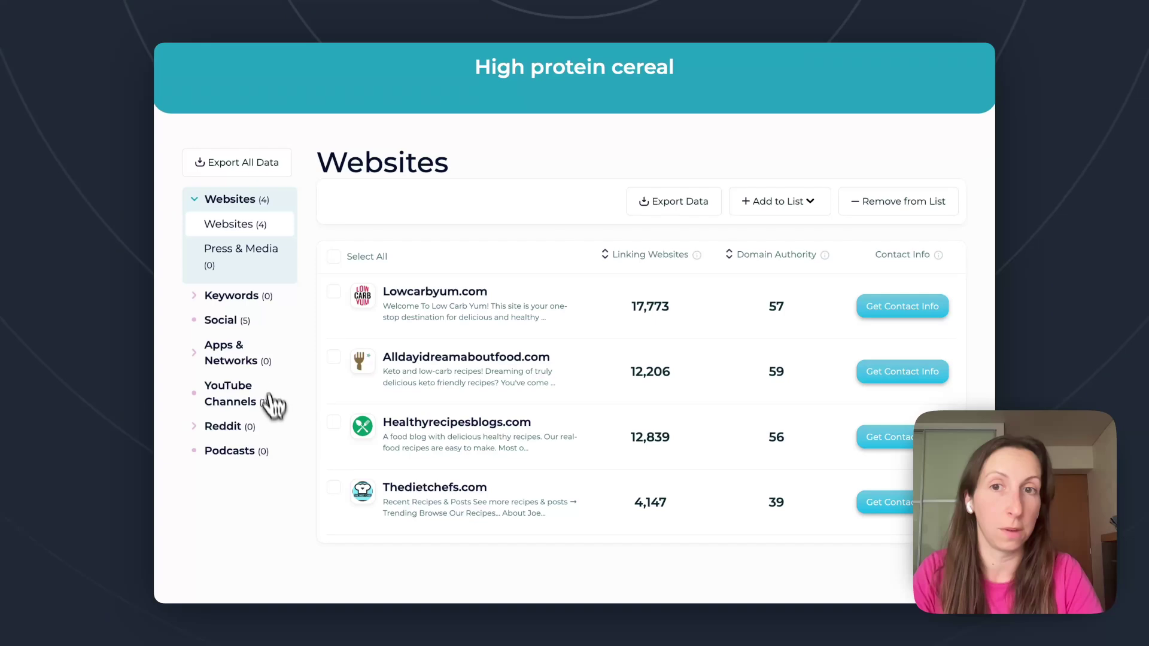
Show the social accounts saved in the High protein cereal list and select all of them
left_click(224, 332)
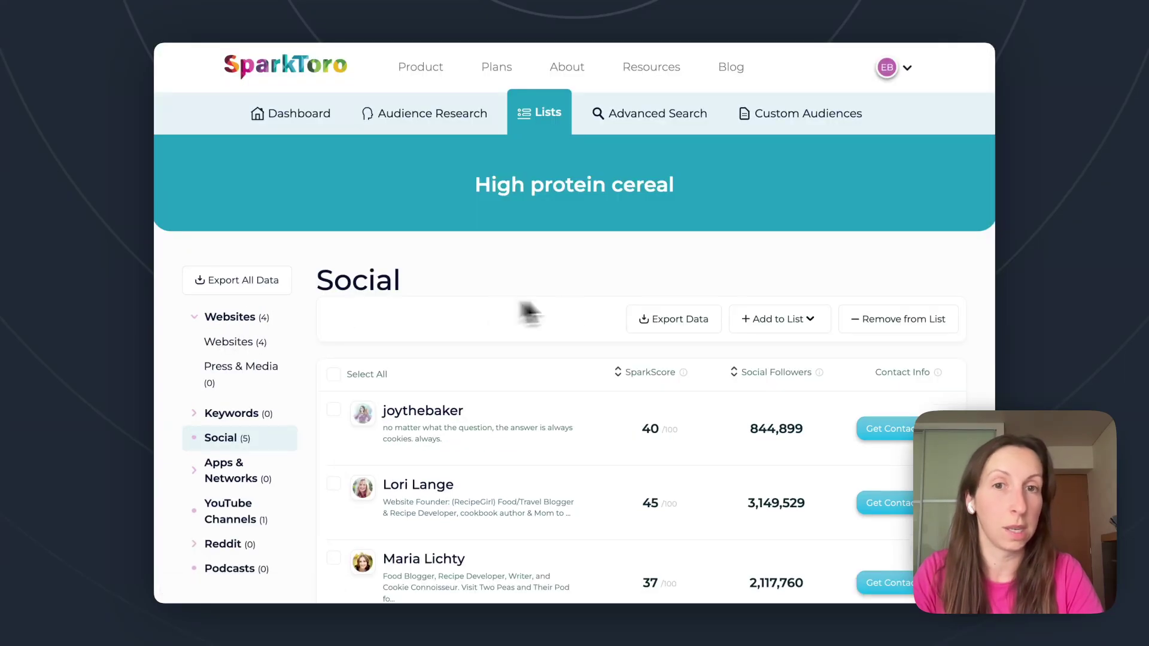
scroll(587, 307, "down", 3)
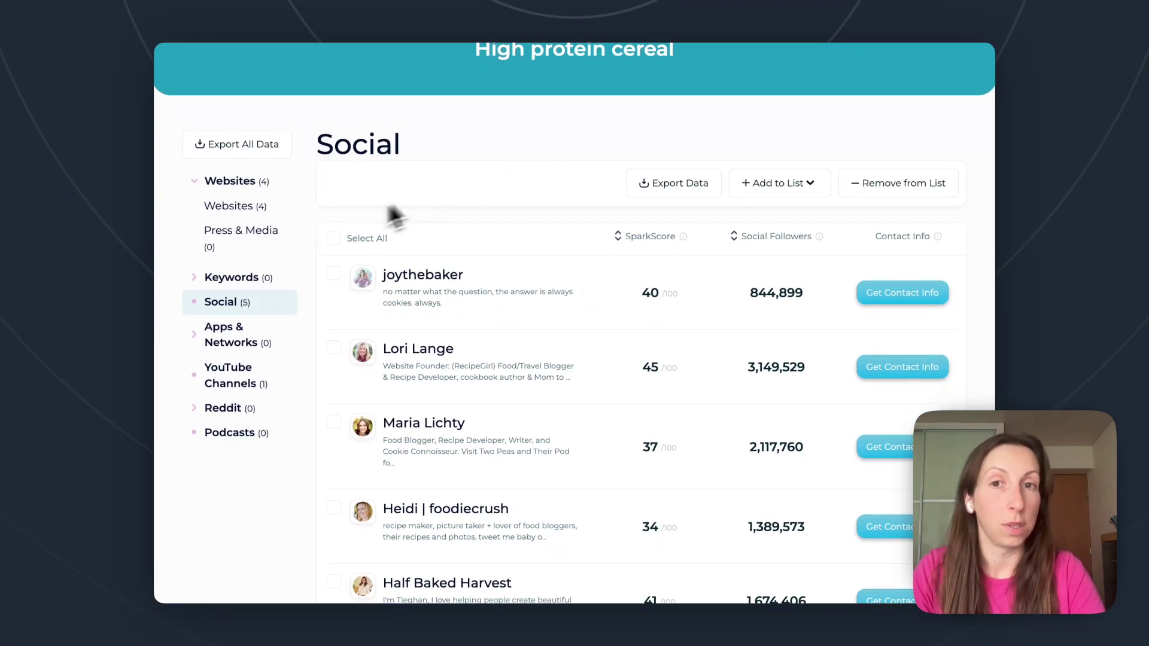
left_click(334, 241)
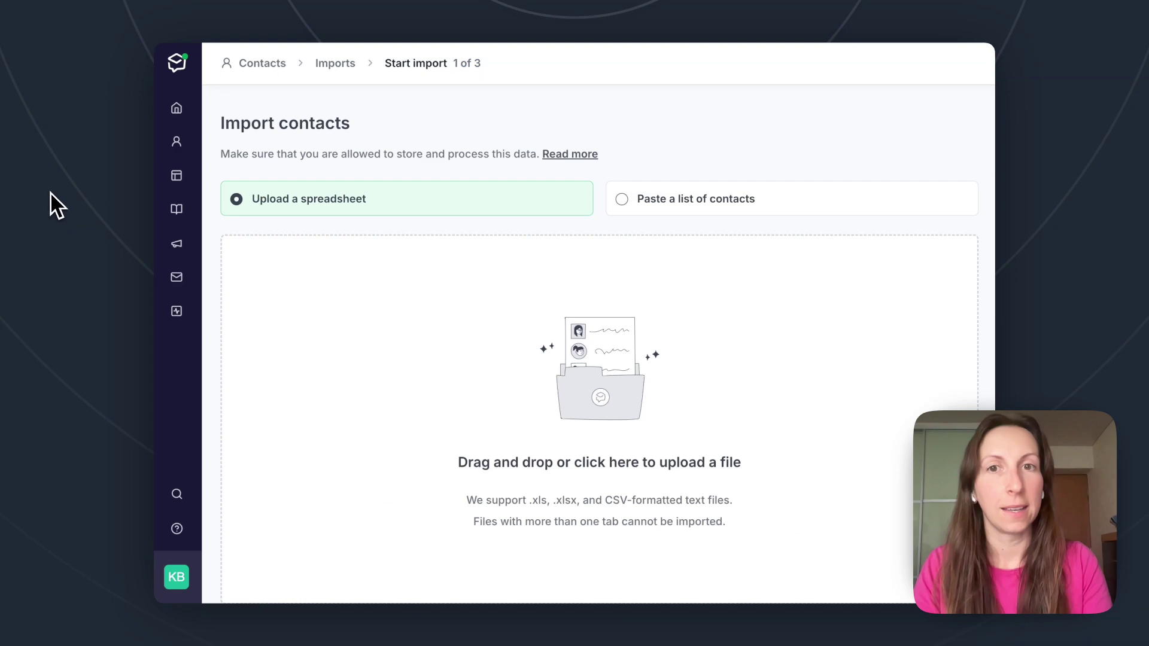
In Prezly, upload the sparktoro-list-high-protein-cereal-social file from Downloads as the spreadsheet for the contact import
left_click(584, 402)
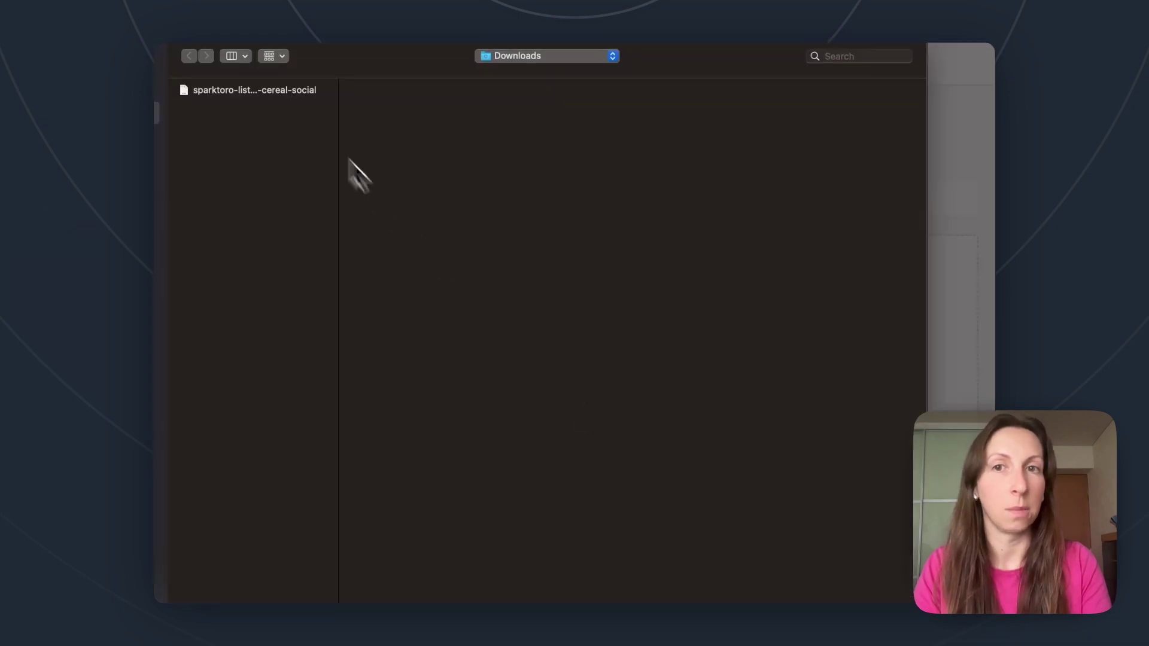
left_click(293, 91)
left_click(749, 530)
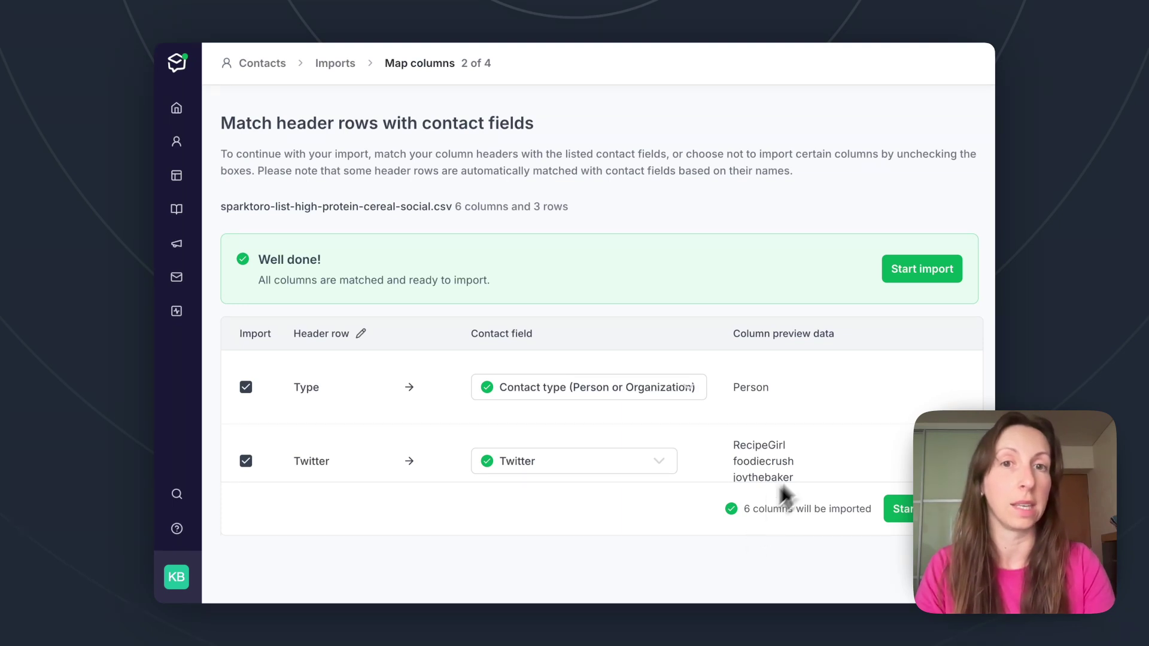
Check the header rows matched with contact fields, then leave and save the import and go to the contacts list
scroll(875, 437, "down", 5)
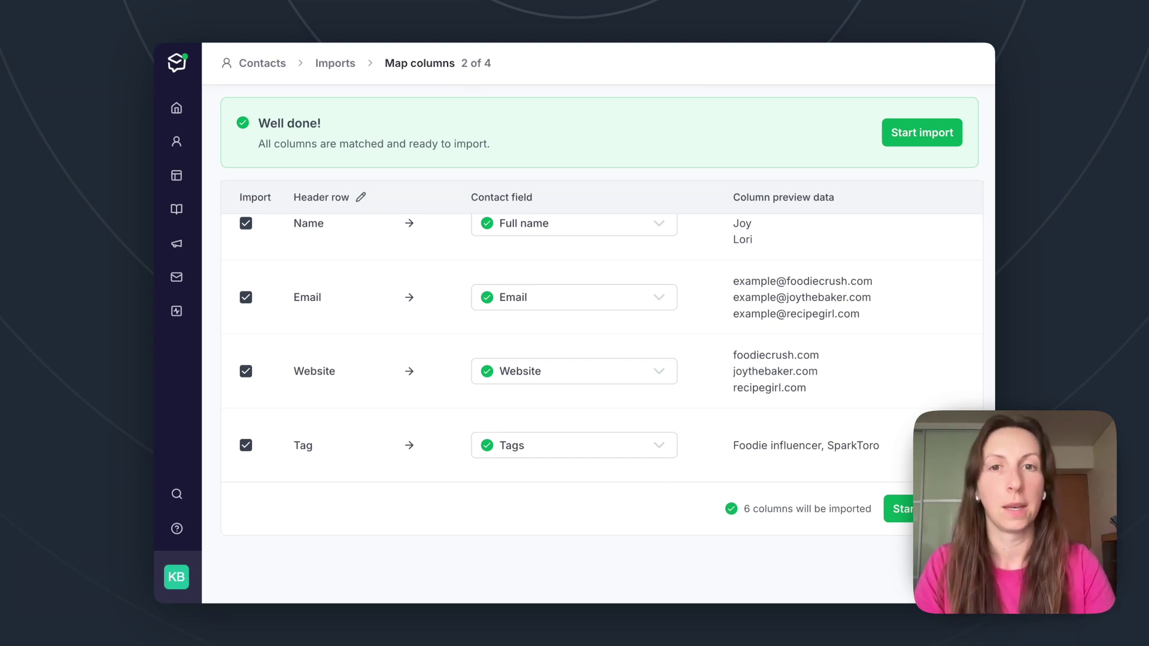
scroll(862, 457, "up", 2)
scroll(453, 413, "down", 2)
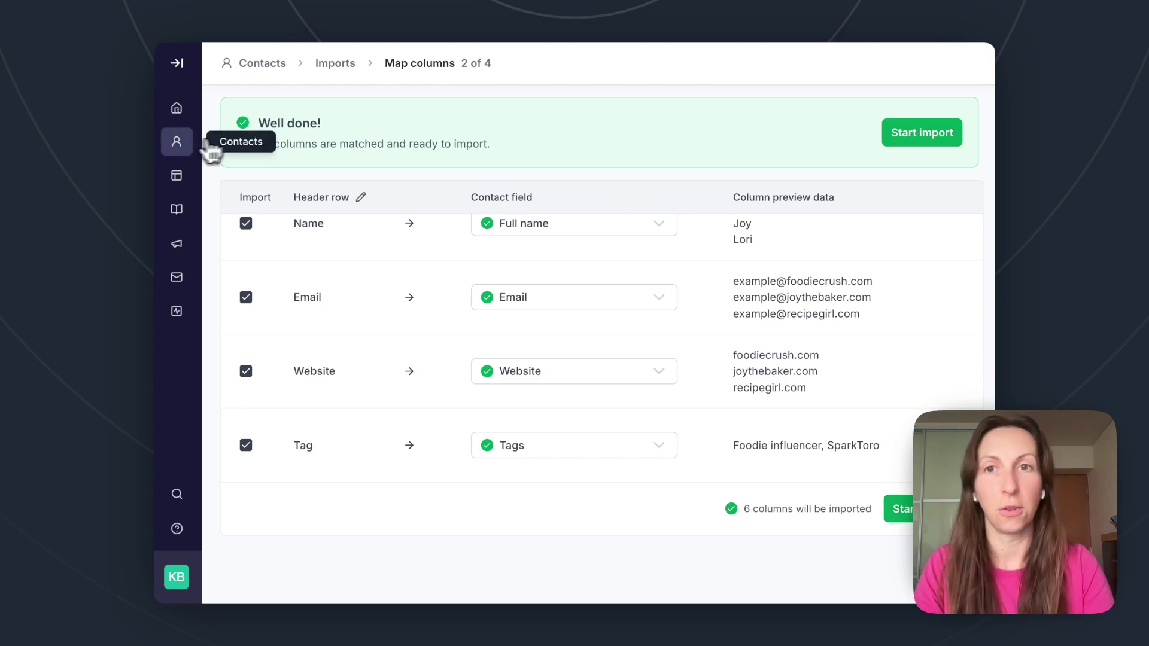
left_click(181, 144)
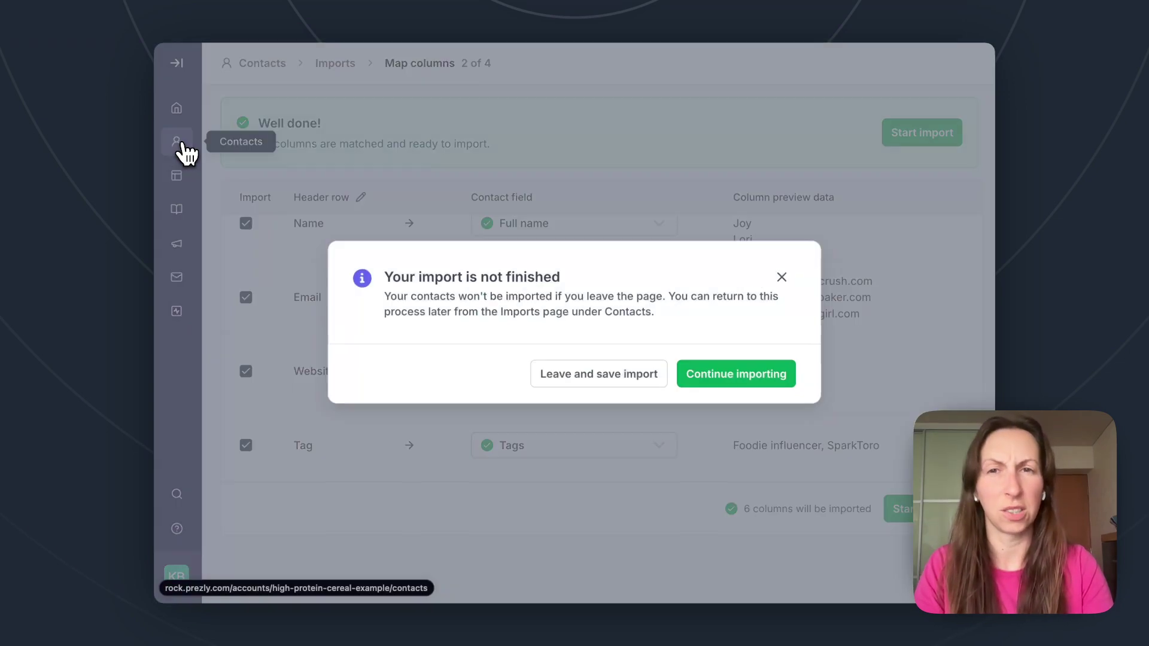
left_click(628, 375)
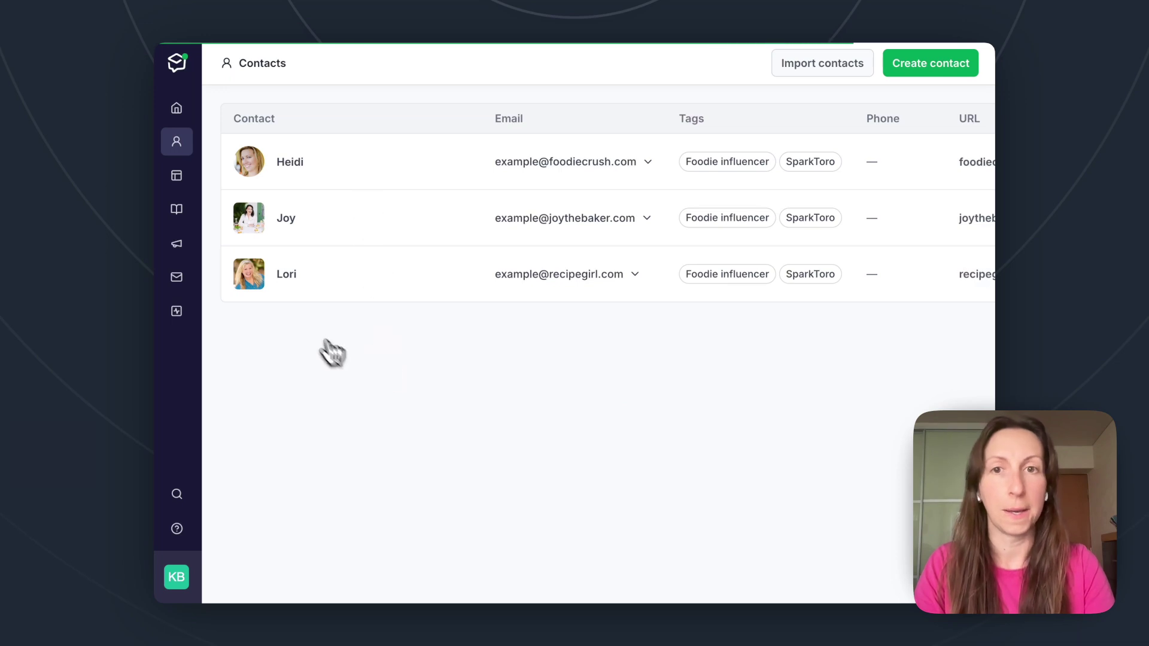
Review the recipegirl.com contact's profile, available contact actions and notes, and return to the contacts list
left_click(286, 276)
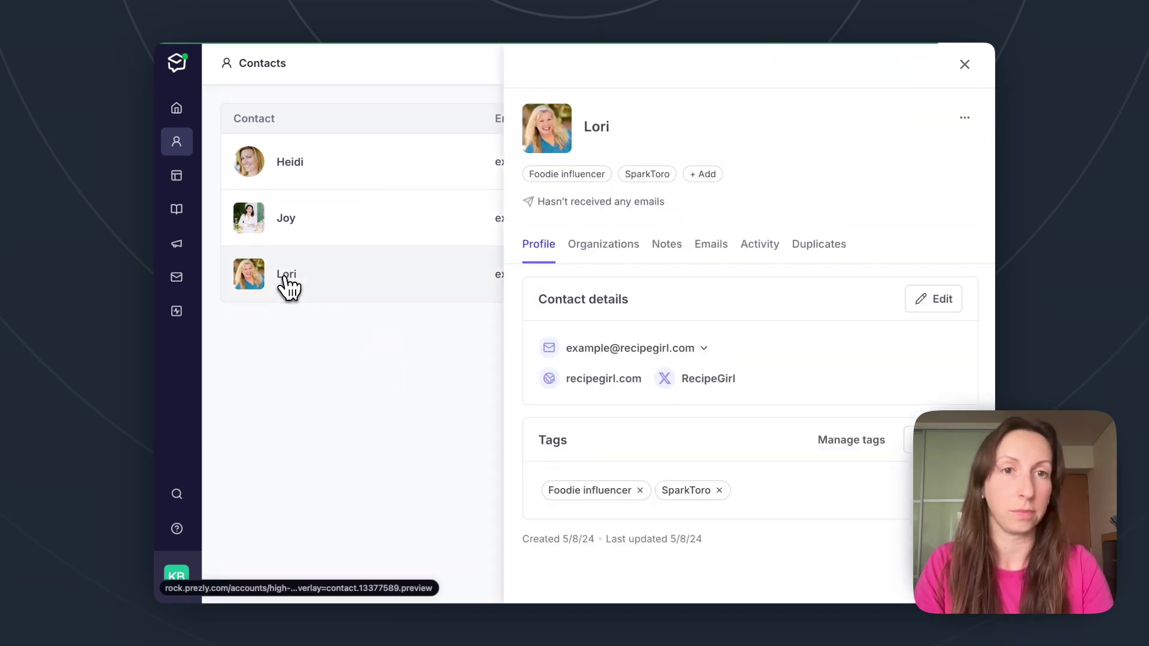
left_click(965, 119)
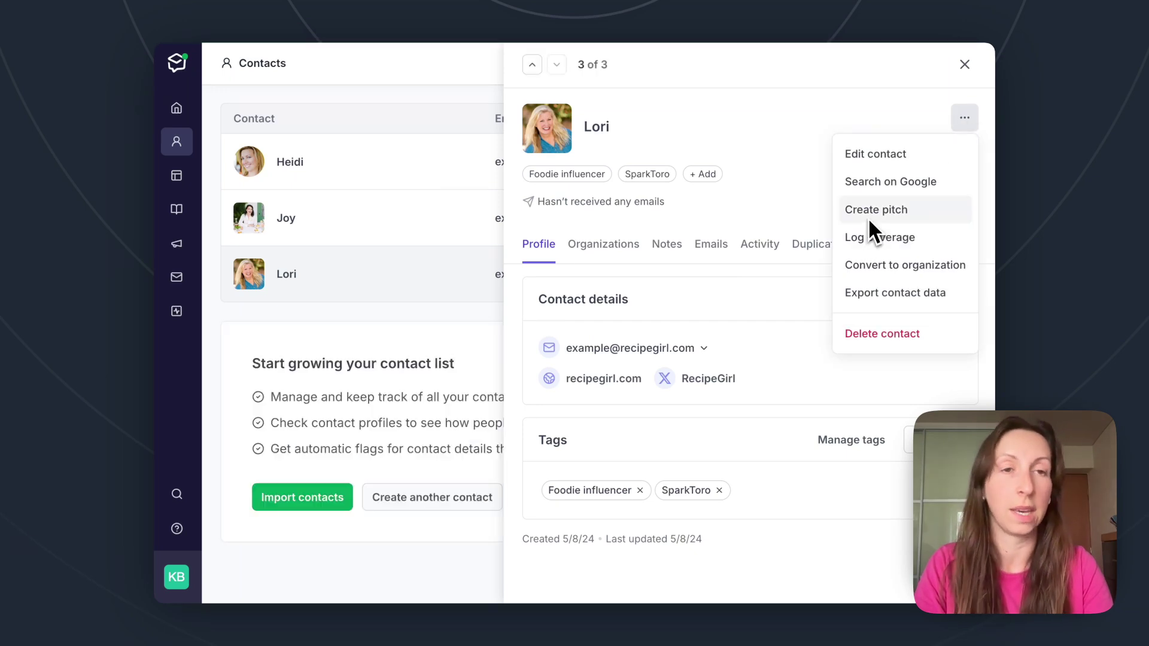
left_click(775, 221)
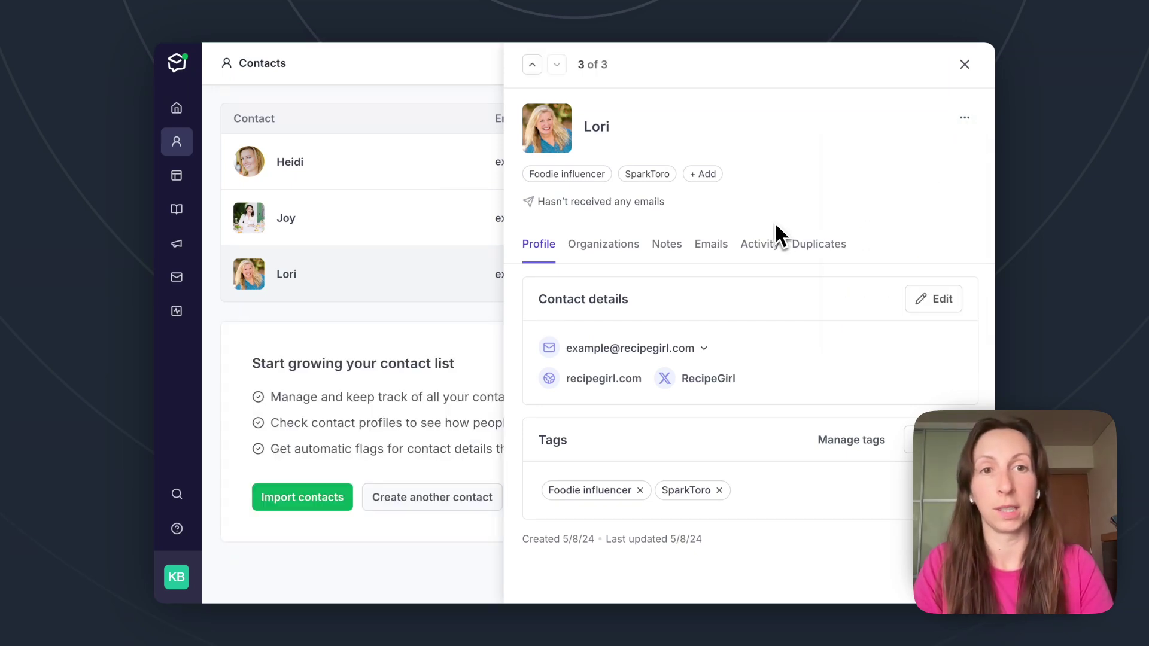
left_click(663, 247)
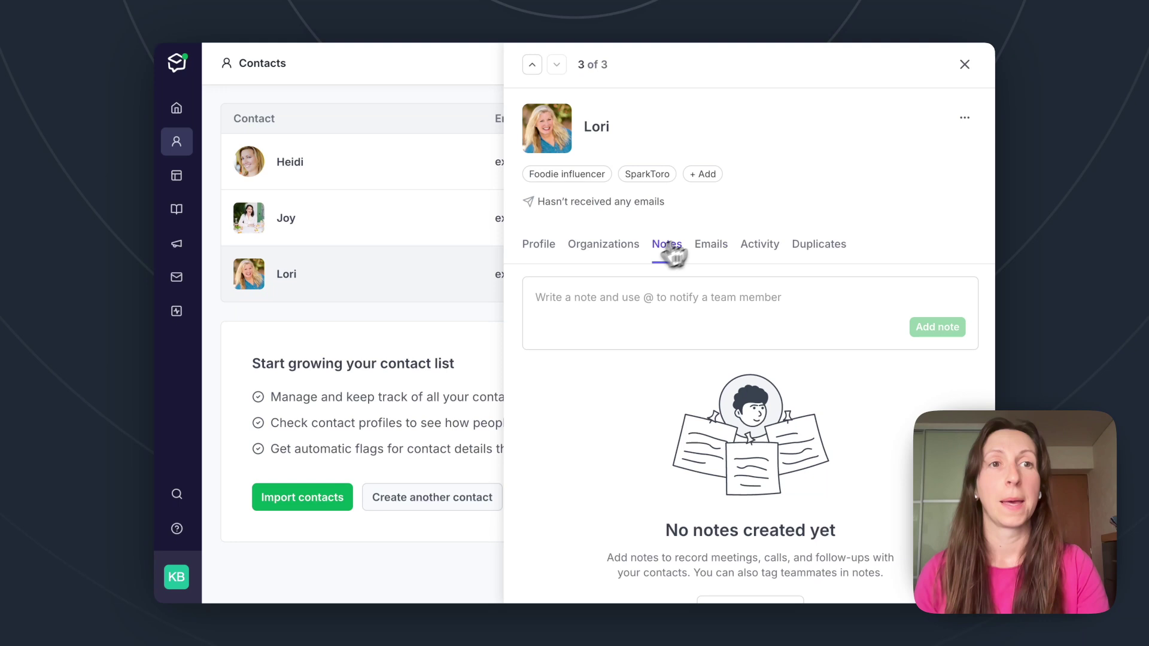
left_click(965, 64)
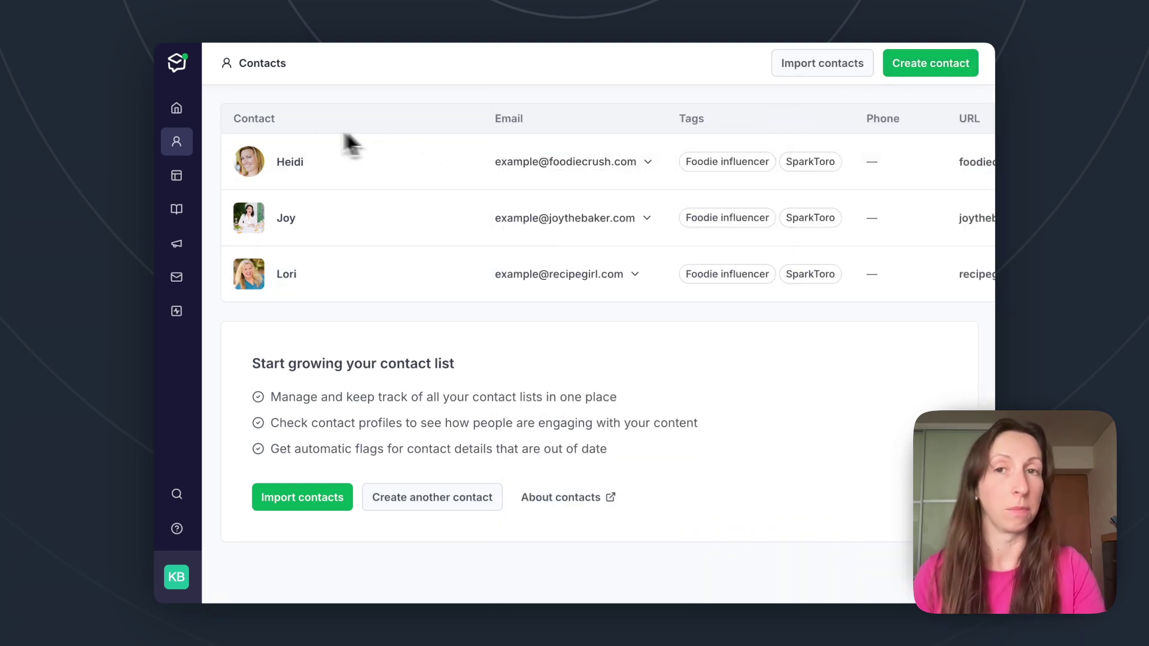